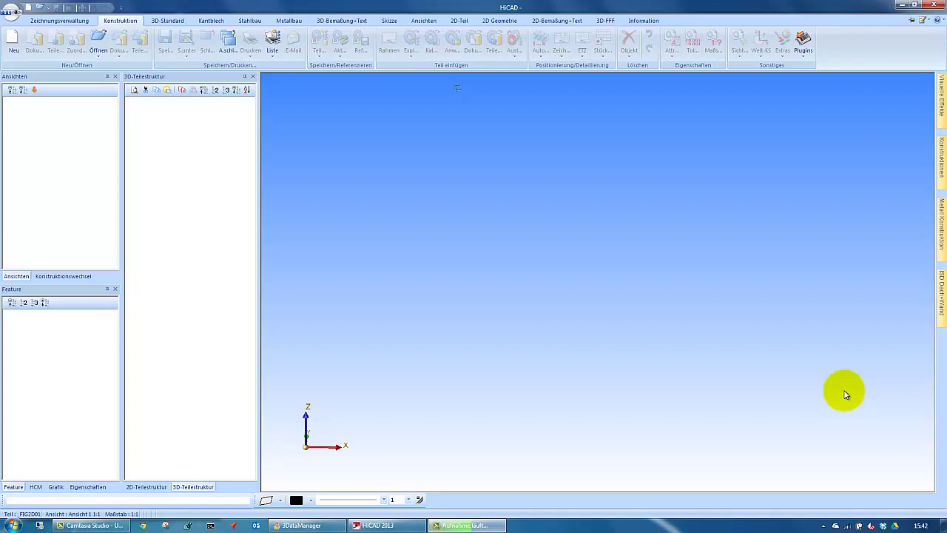
Browse the open-construction dialog to C:\Hicad_1800\Szenen\Beispiele.
{"action": "left_click", "coordinate": [14, 16]}
{"action": "left_click", "coordinate": [41, 56]}
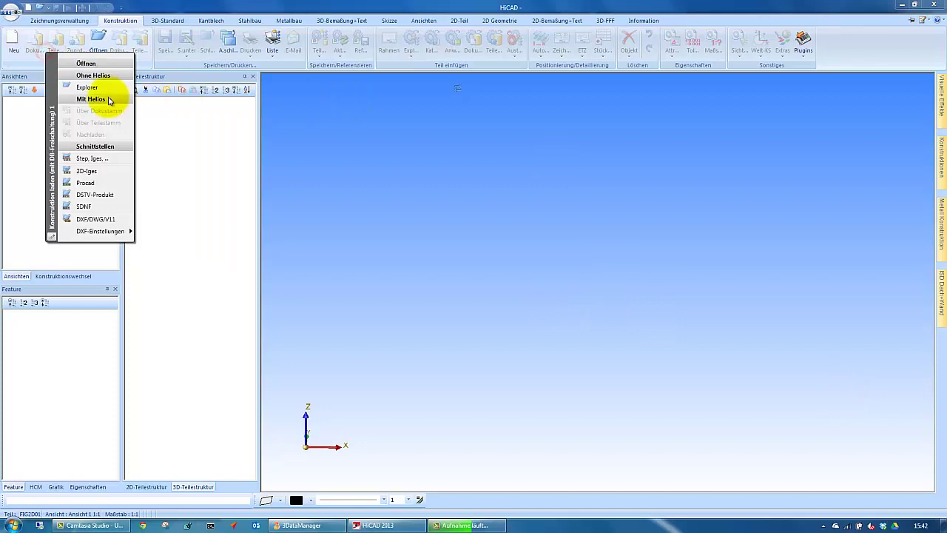
{"action": "left_click", "coordinate": [87, 88]}
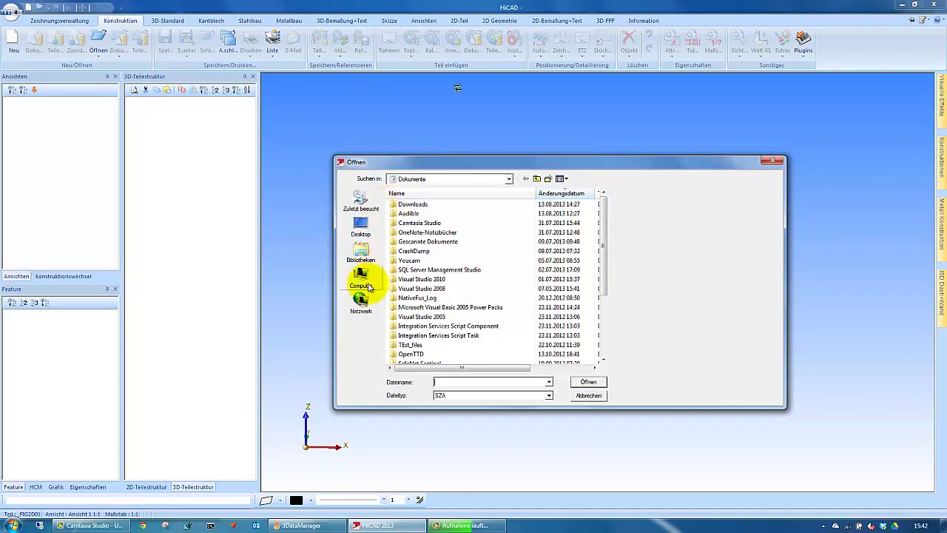
{"action": "left_click", "coordinate": [361, 280]}
{"action": "double_click", "coordinate": [423, 212]}
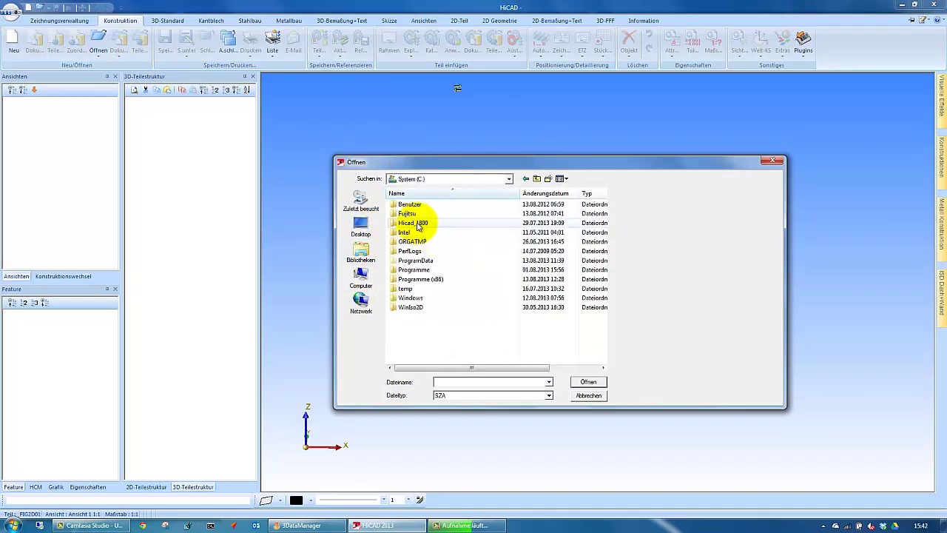
{"action": "double_click", "coordinate": [416, 222]}
{"action": "scroll", "coordinate": [426, 235], "scroll_direction": "down", "scroll_amount": 10}
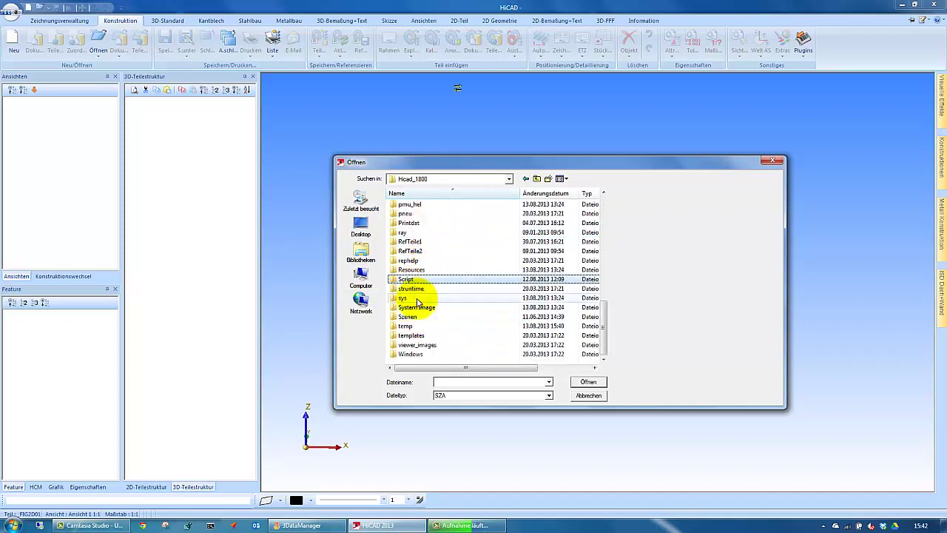
{"action": "double_click", "coordinate": [409, 317]}
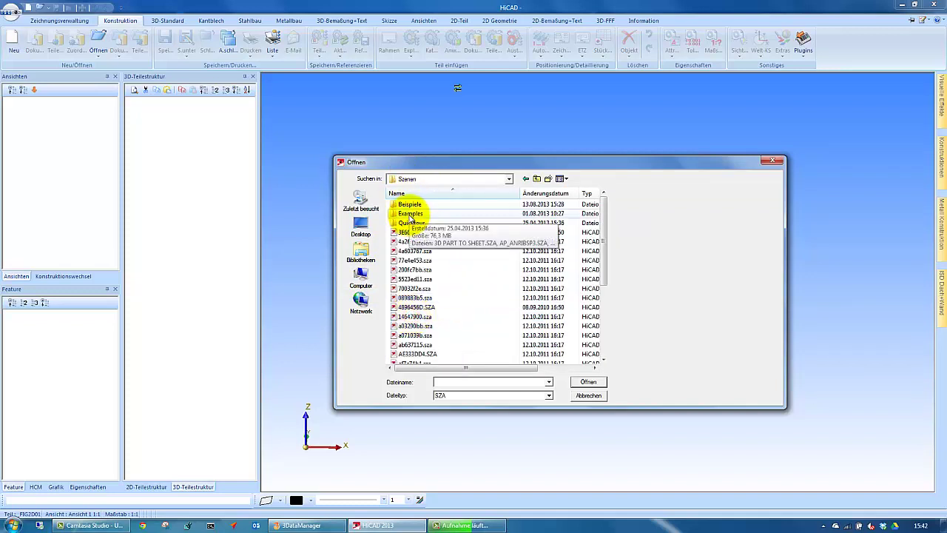
{"action": "double_click", "coordinate": [409, 205]}
Open the Gelaender.SZA railing example and rotate the view to another side.
{"action": "left_click", "coordinate": [432, 316]}
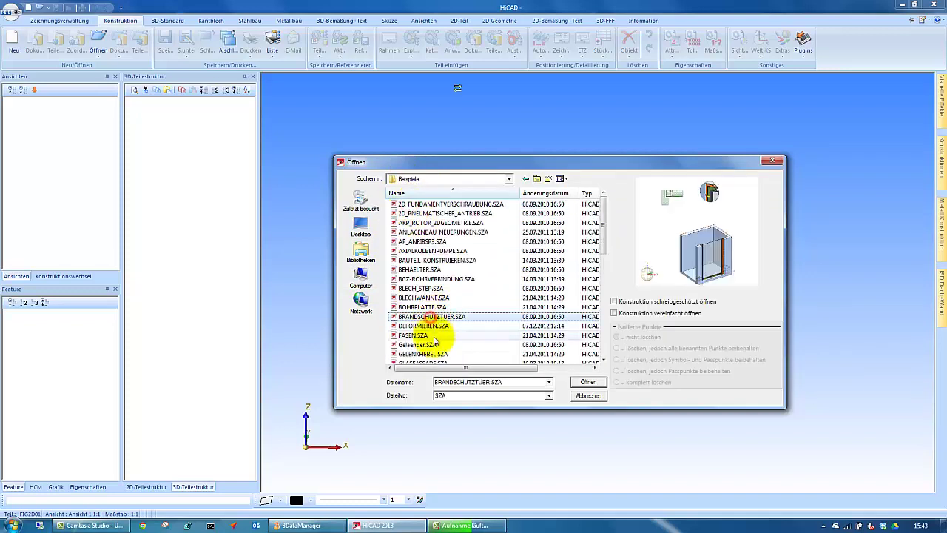
{"action": "left_click", "coordinate": [432, 344]}
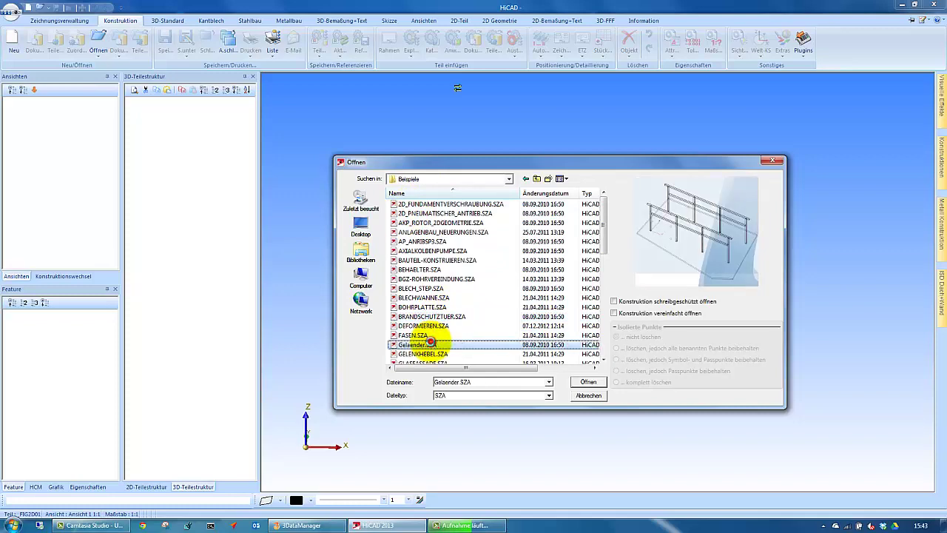
{"action": "double_click", "coordinate": [430, 345]}
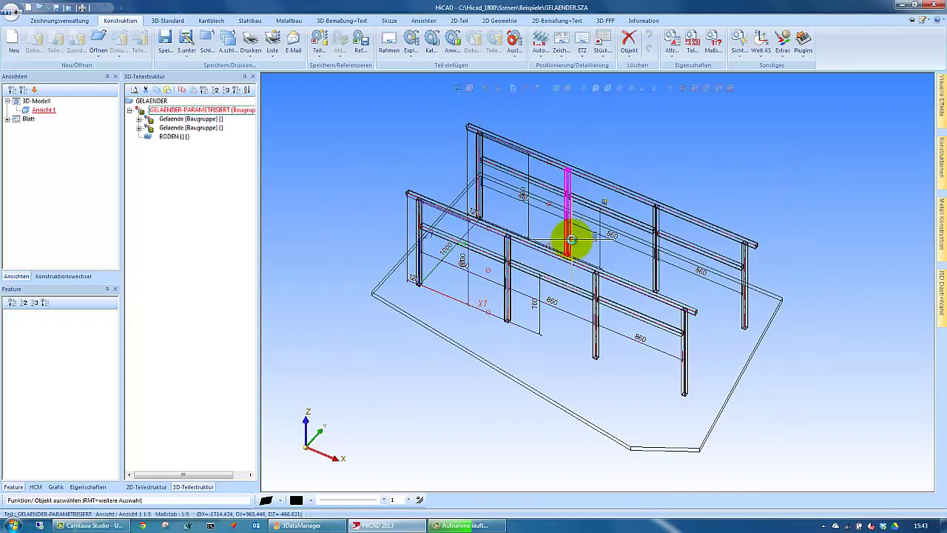
{"action": "mouse_move", "coordinate": [572, 239]}
{"action": "middle_mouse_down"}
{"action": "mouse_move", "coordinate": [556, 226]}
{"action": "mouse_move", "coordinate": [773, 442]}
{"action": "middle_mouse_up"}
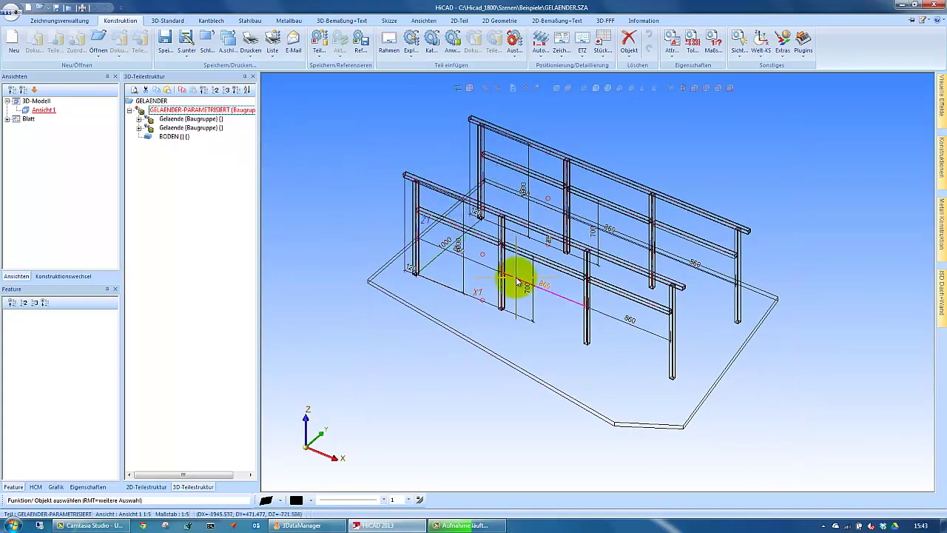
{"action": "key", "text": "super+e"}
In Windows Explorer, browse from drive C: through Hicad_1800 into the Szenen folder.
{"action": "double_click", "coordinate": [368, 158]}
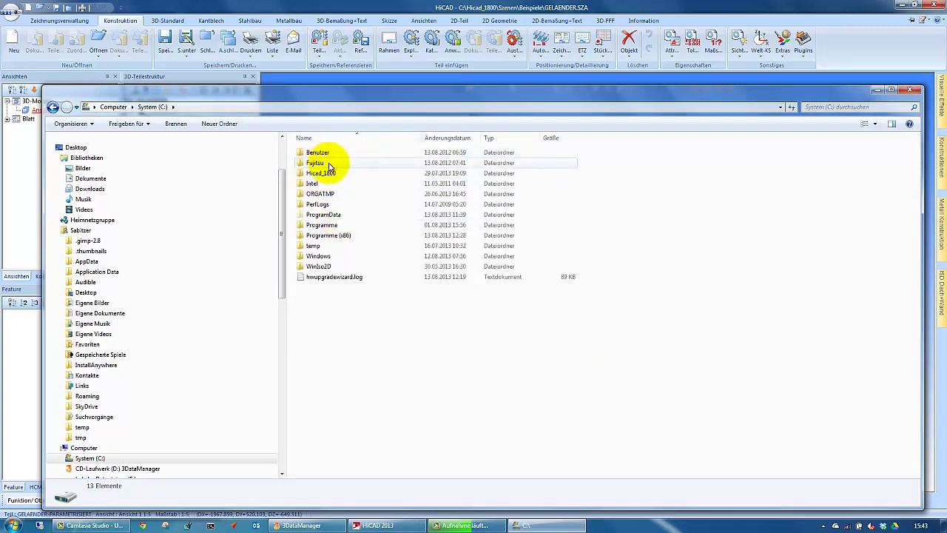
{"action": "double_click", "coordinate": [325, 173]}
{"action": "scroll", "coordinate": [340, 321], "scroll_direction": "down", "scroll_amount": 5}
{"action": "left_click", "coordinate": [331, 358]}
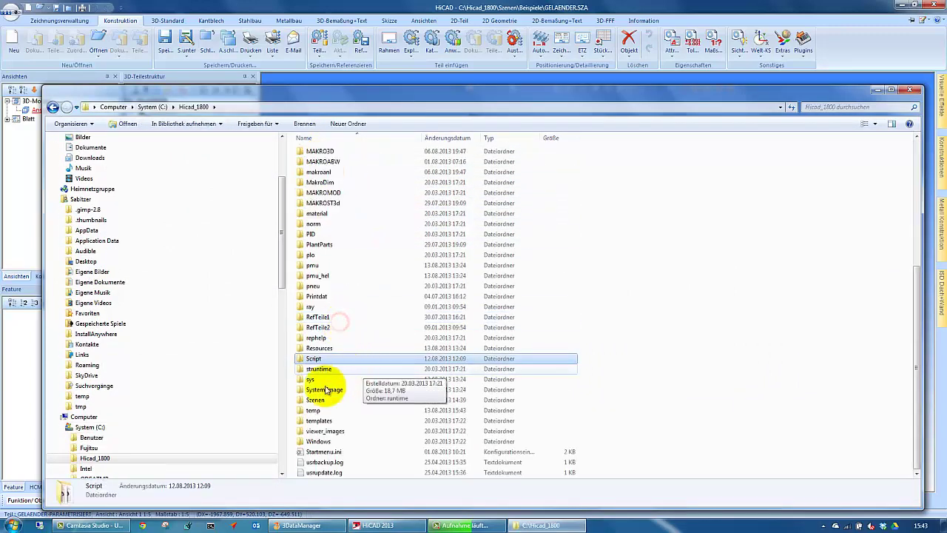
{"action": "double_click", "coordinate": [325, 399]}
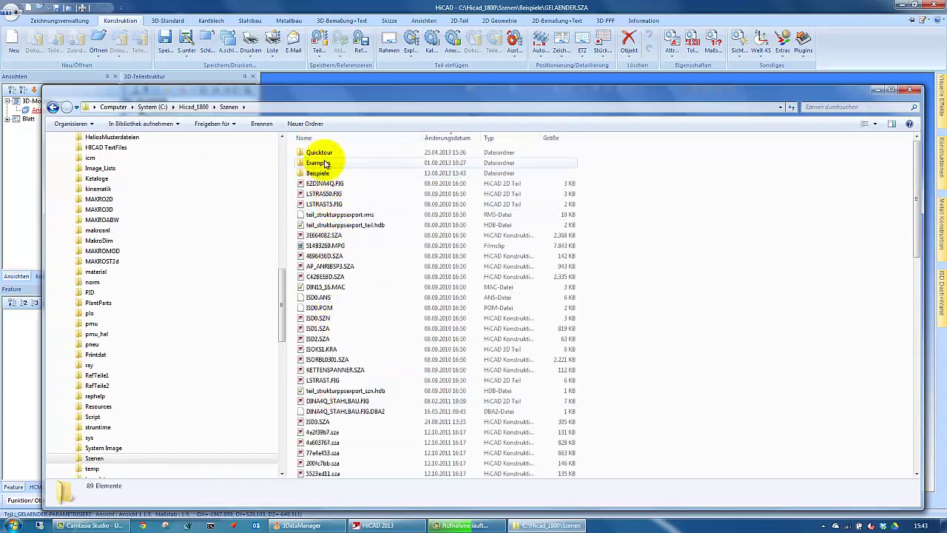
{"action": "double_click", "coordinate": [325, 164]}
{"action": "left_click", "coordinate": [348, 327]}
{"action": "scroll", "coordinate": [381, 377], "scroll_direction": "down", "scroll_amount": 4}
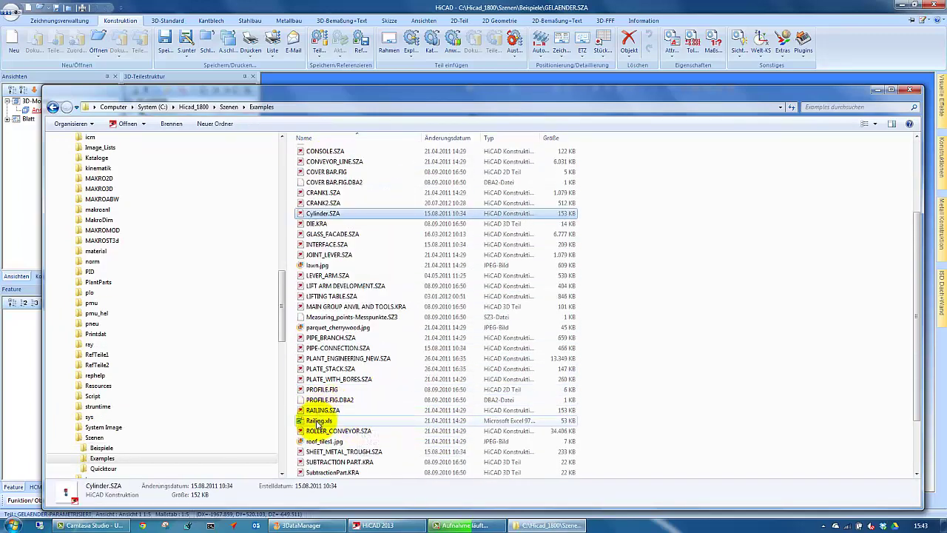
Open Gelaender.xls from the Beispiele folder in Excel.
{"action": "left_click", "coordinate": [53, 110]}
{"action": "double_click", "coordinate": [318, 172]}
{"action": "left_click", "coordinate": [327, 286]}
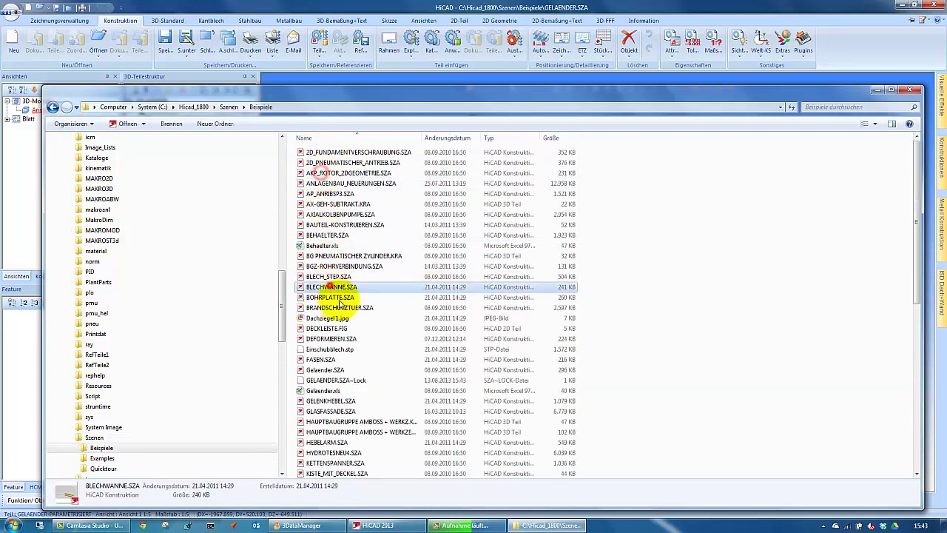
{"action": "double_click", "coordinate": [325, 390]}
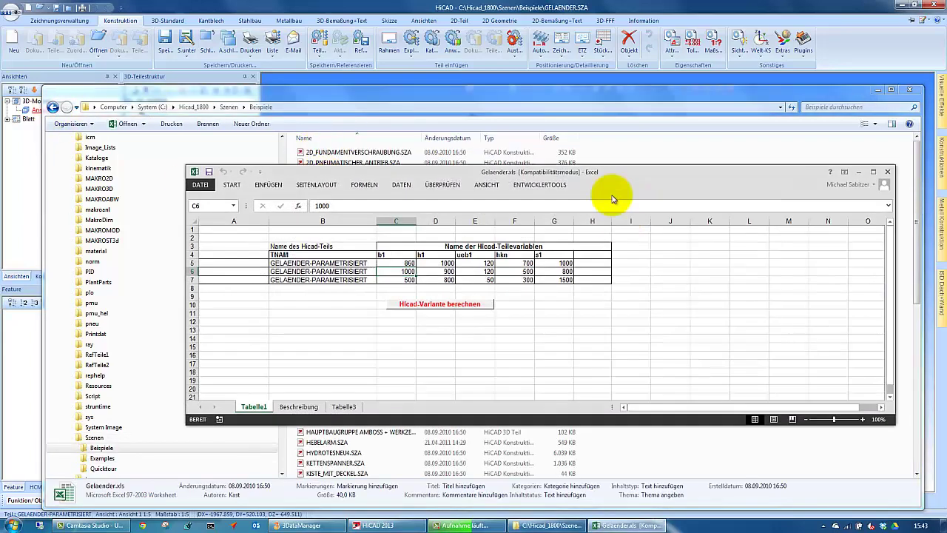
Set cell C5 (b1) to 1500 and recompute the HiCAD variant, confirming the constraint prompt.
{"action": "left_click", "coordinate": [404, 263]}
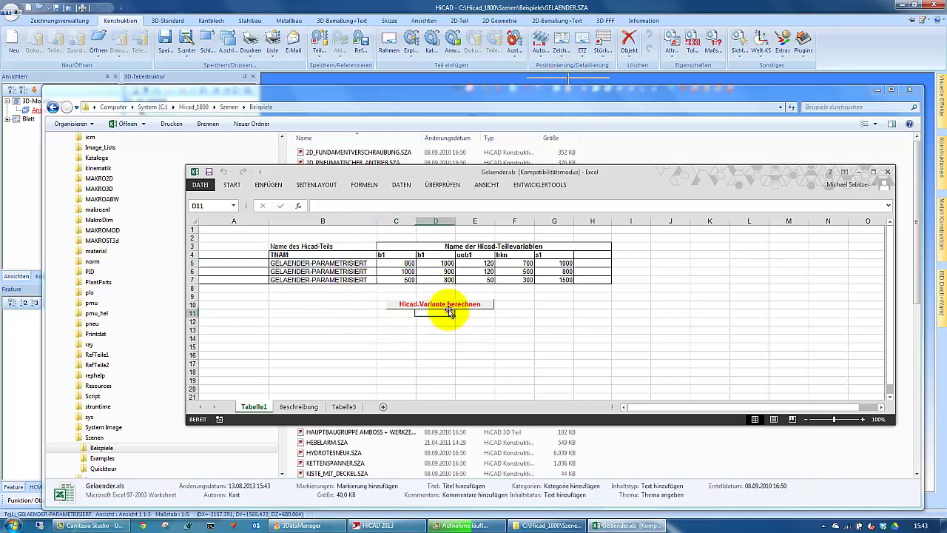
{"action": "left_click", "coordinate": [400, 264]}
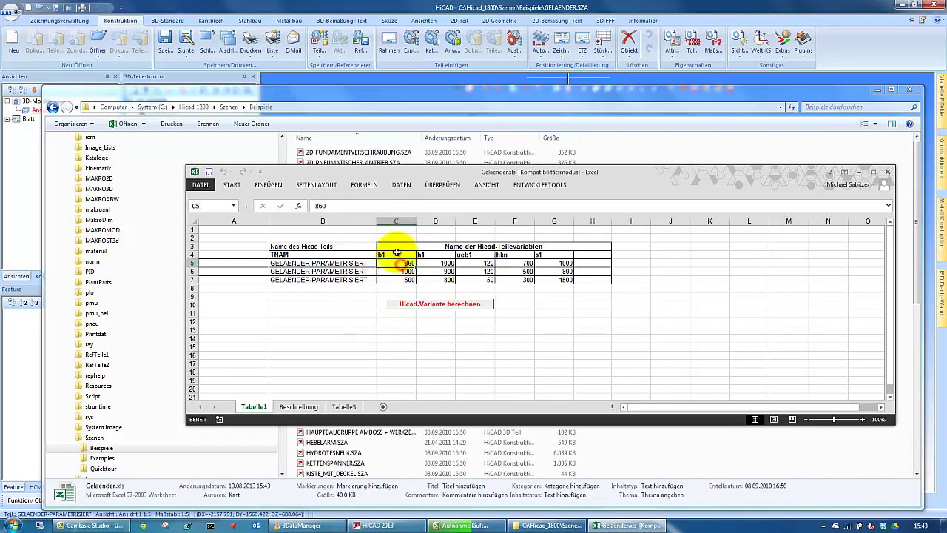
{"action": "left_click", "coordinate": [417, 308]}
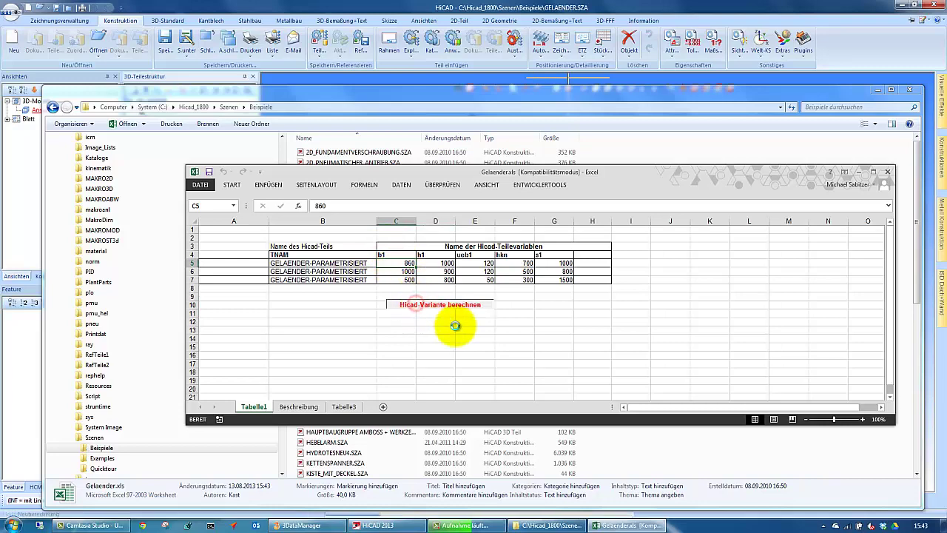
{"action": "left_click", "coordinate": [793, 79]}
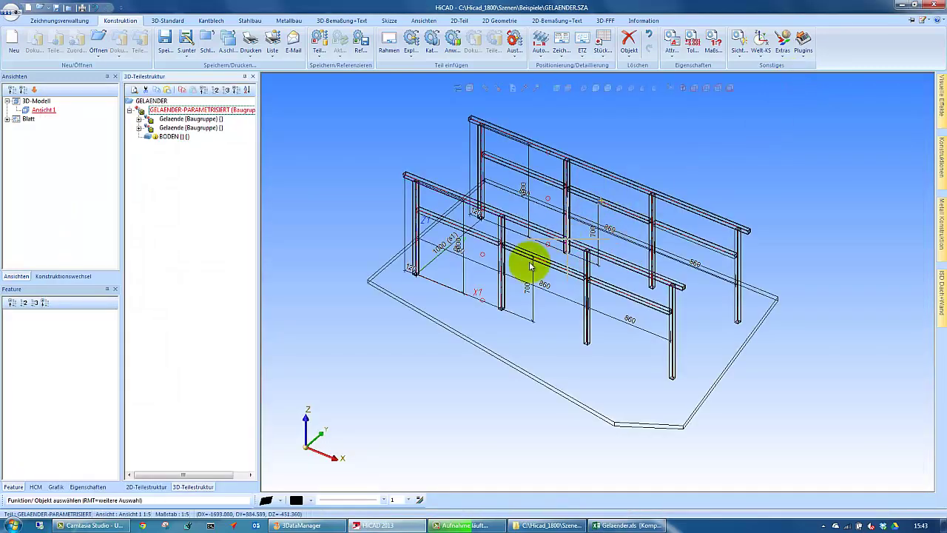
{"action": "left_click", "coordinate": [606, 526]}
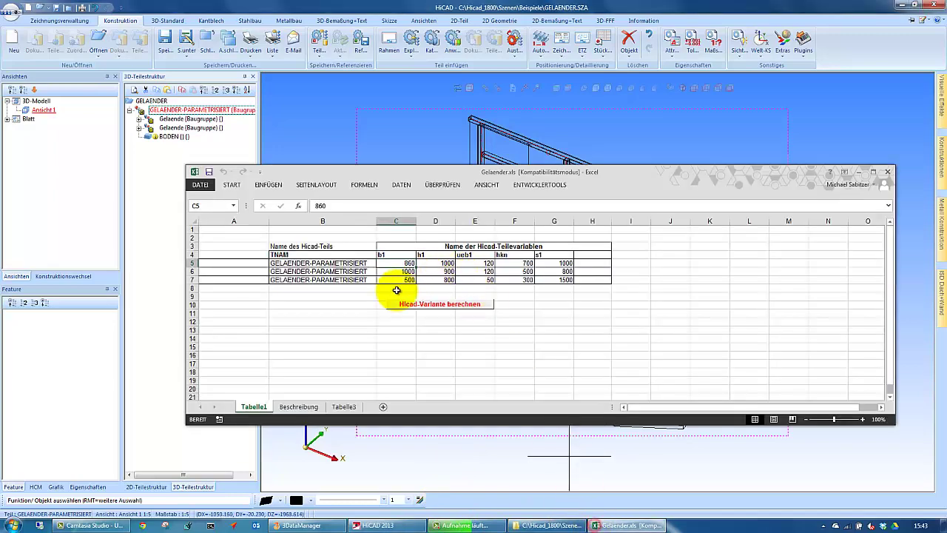
{"action": "left_click", "coordinate": [438, 304]}
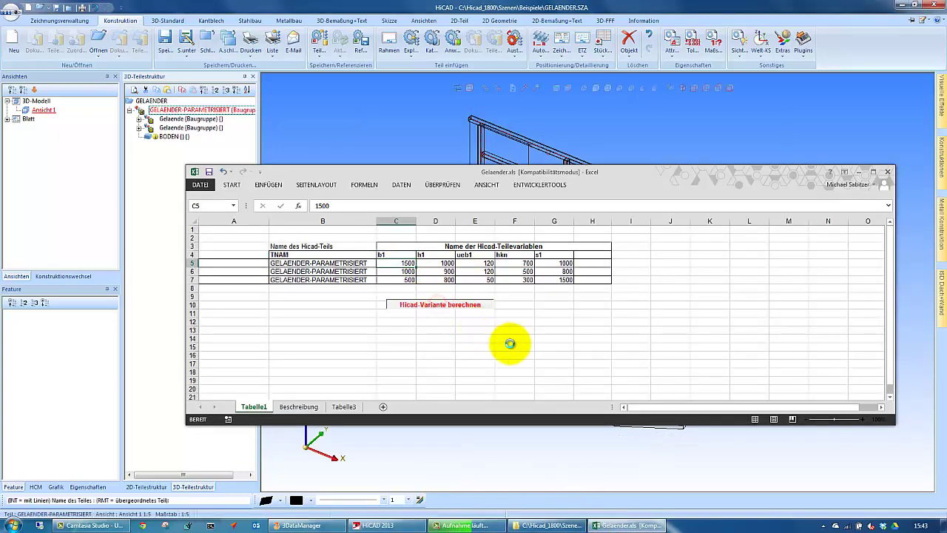
{"action": "key", "text": "Return"}
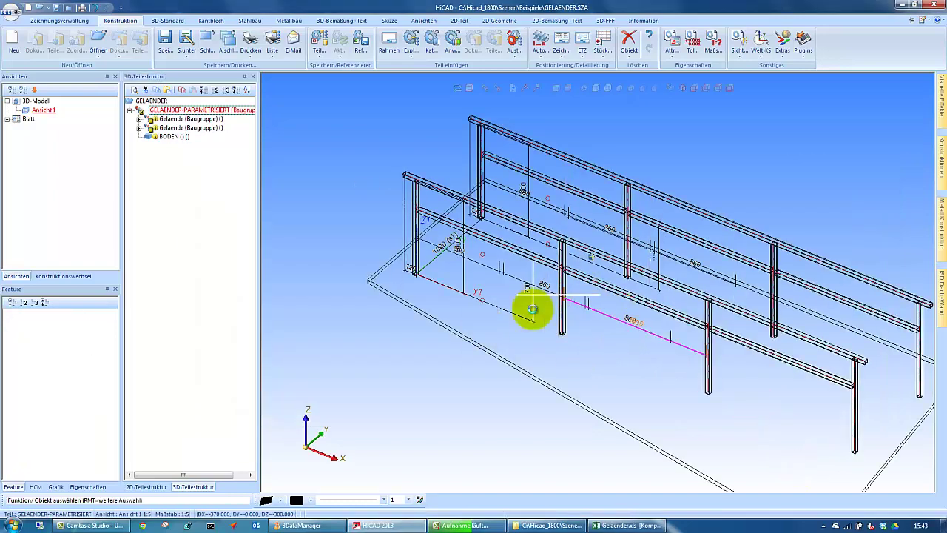
Shade the railing model, then close all HiCAD drawings without saving.
{"action": "scroll", "coordinate": [540, 304], "scroll_direction": "down", "scroll_amount": 3}
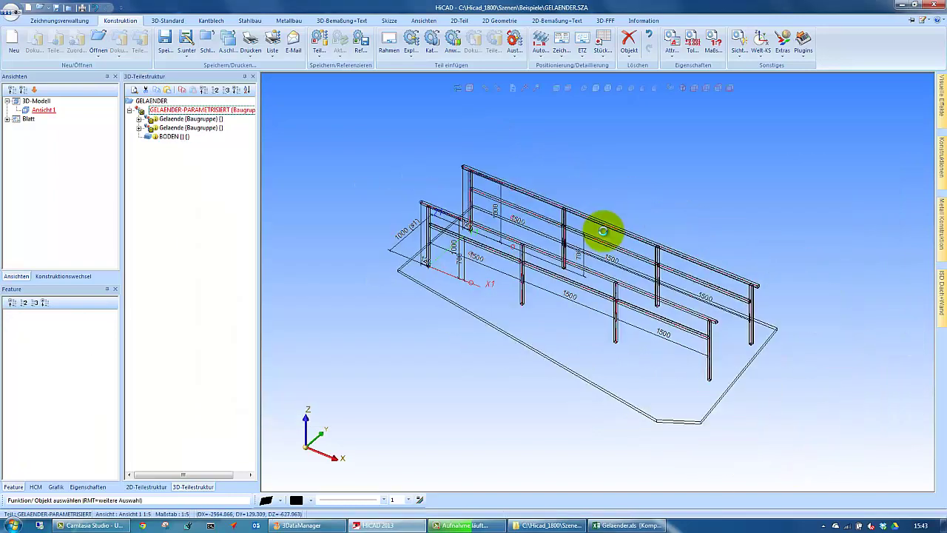
{"action": "left_click", "coordinate": [643, 89]}
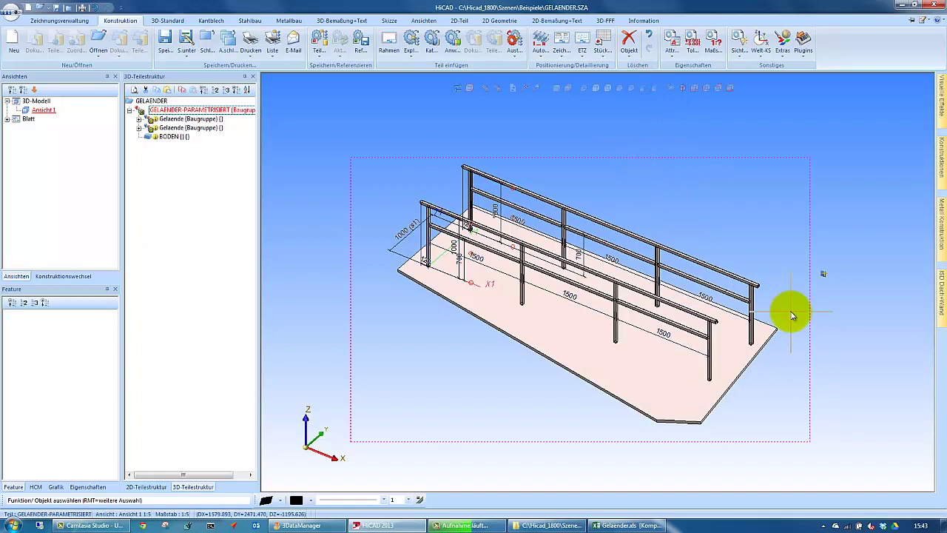
{"action": "left_click", "coordinate": [11, 10]}
{"action": "left_click", "coordinate": [43, 161]}
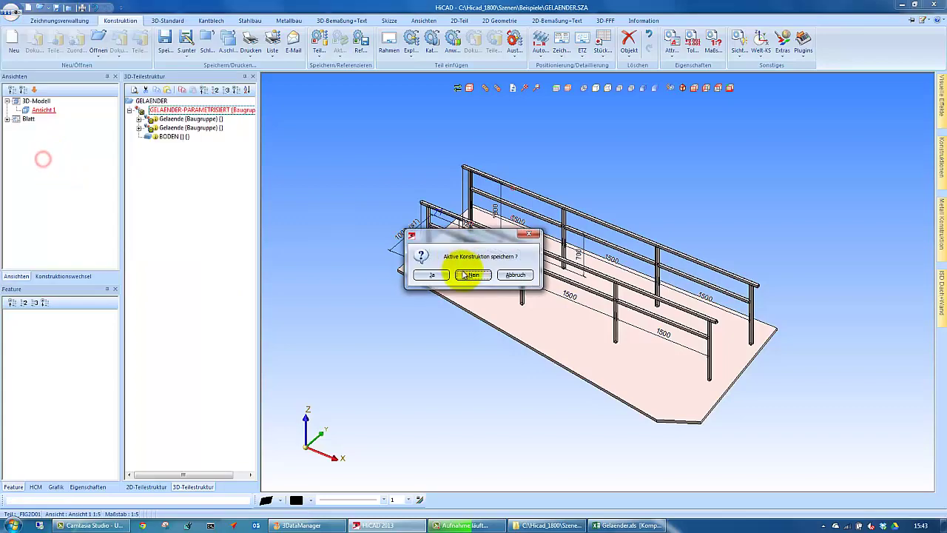
{"action": "left_click", "coordinate": [470, 273]}
Close Gelaender.xls in Excel without saving changes.
{"action": "left_click", "coordinate": [610, 525]}
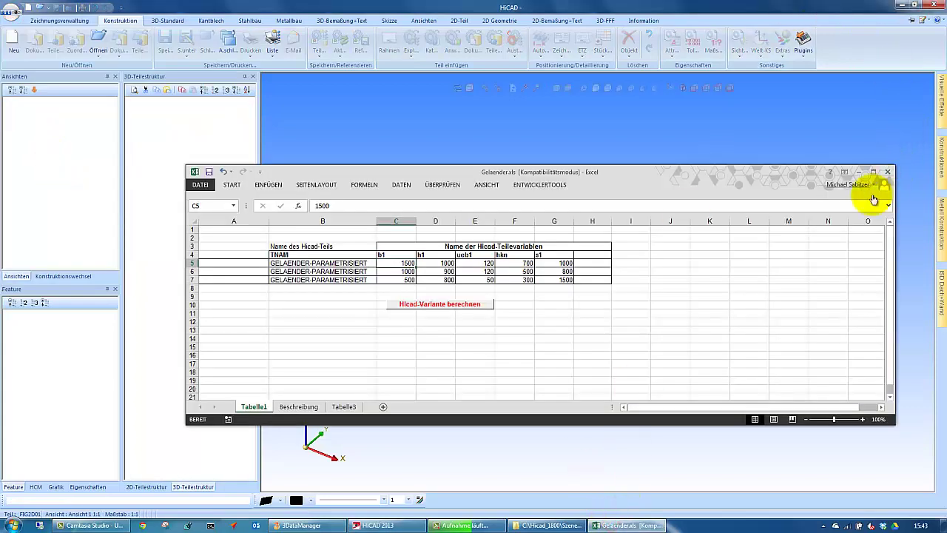
{"action": "left_click", "coordinate": [888, 173]}
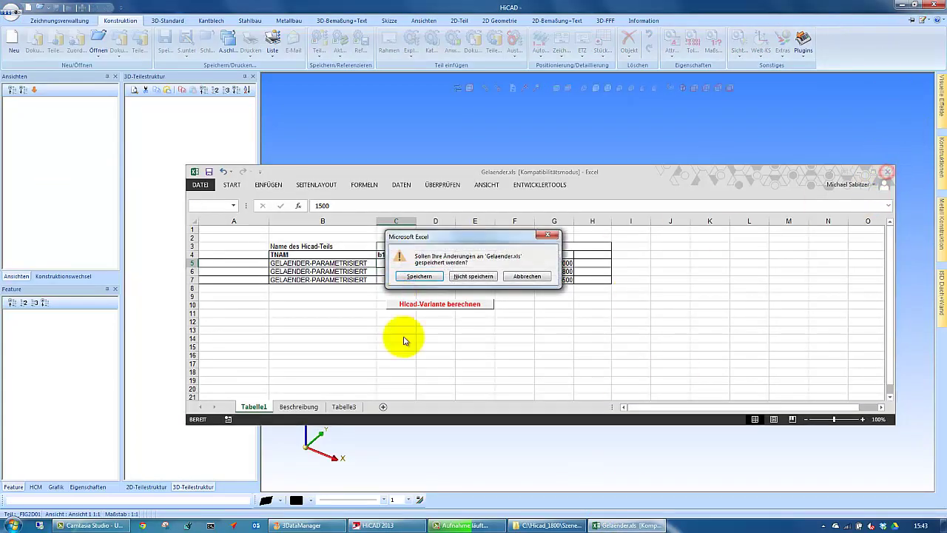
{"action": "left_click", "coordinate": [473, 272]}
Start a new assembly with default part attributes from the start center.
{"action": "left_click", "coordinate": [210, 20]}
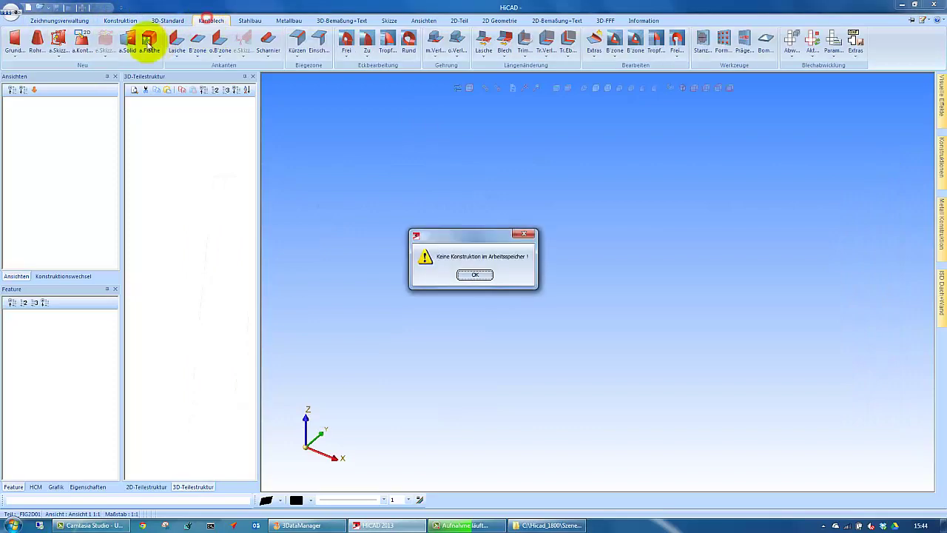
{"action": "left_click", "coordinate": [472, 275]}
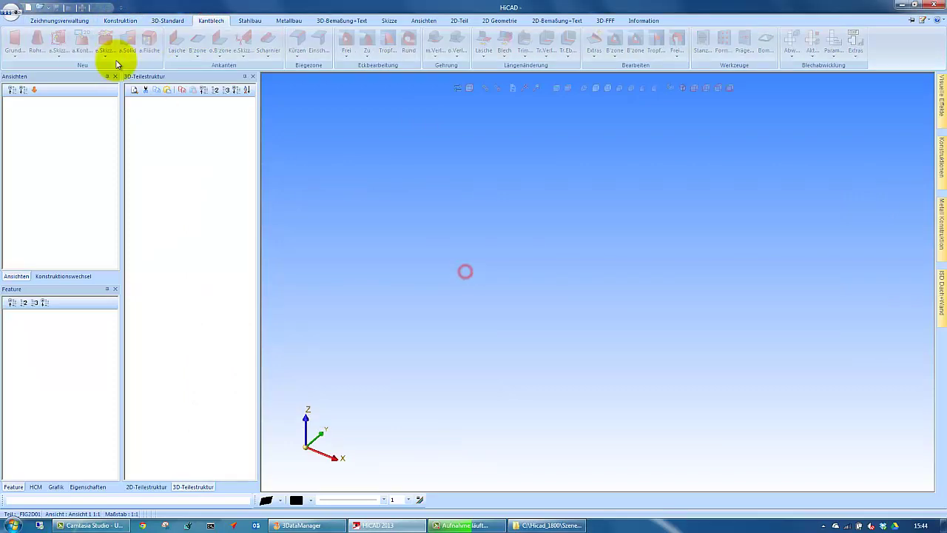
{"action": "left_click", "coordinate": [27, 6]}
{"action": "left_click", "coordinate": [592, 364]}
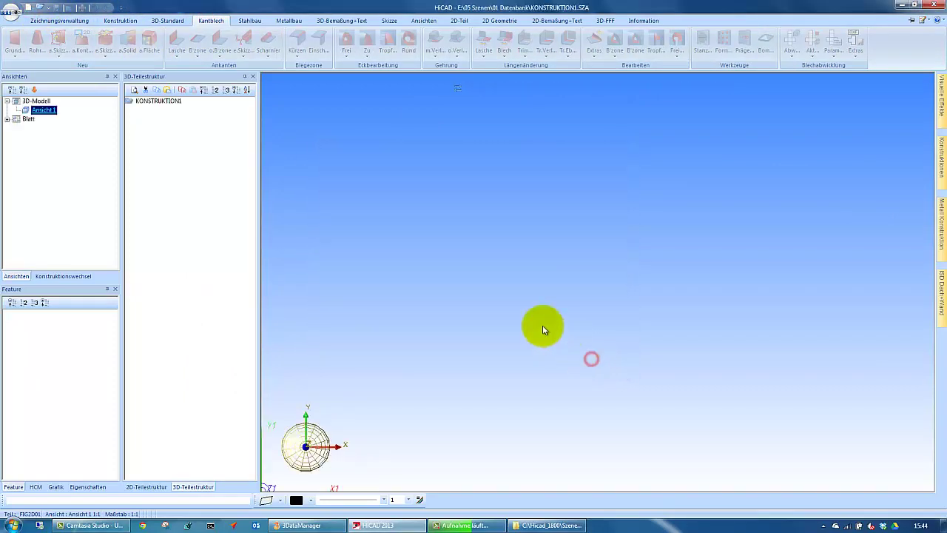
{"action": "left_click", "coordinate": [452, 349]}
Place a 150 × 100 base sheet, thickness 2, binding length to la and width to br.
{"action": "left_click", "coordinate": [16, 41]}
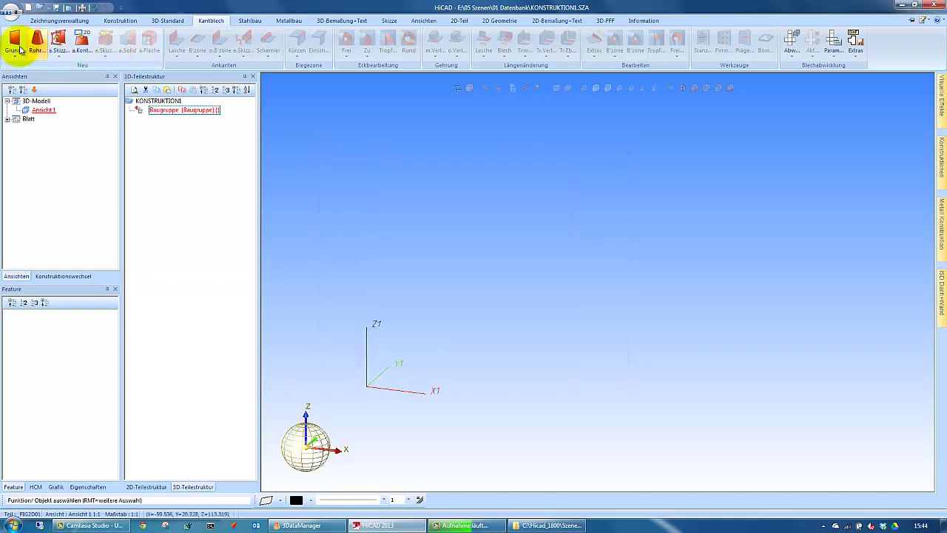
{"action": "left_click", "coordinate": [140, 228]}
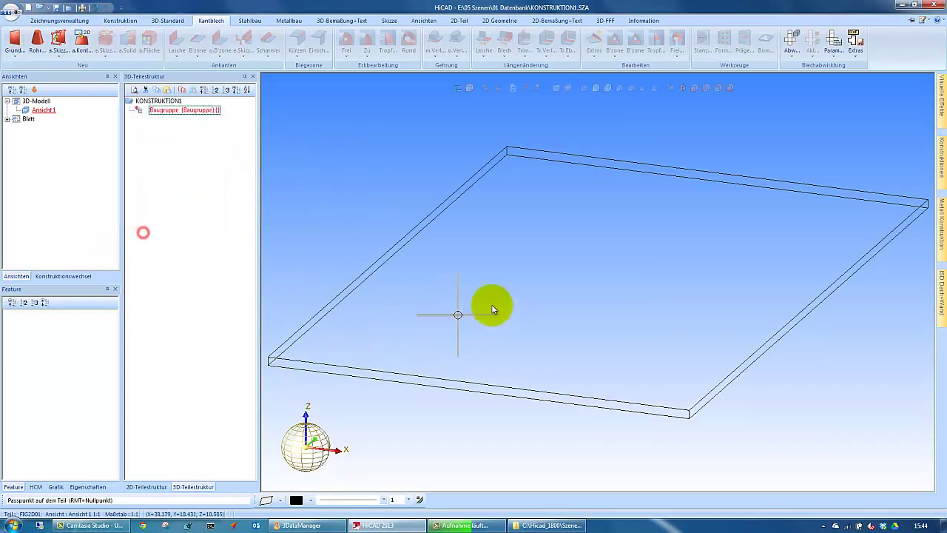
{"action": "left_click", "coordinate": [530, 311]}
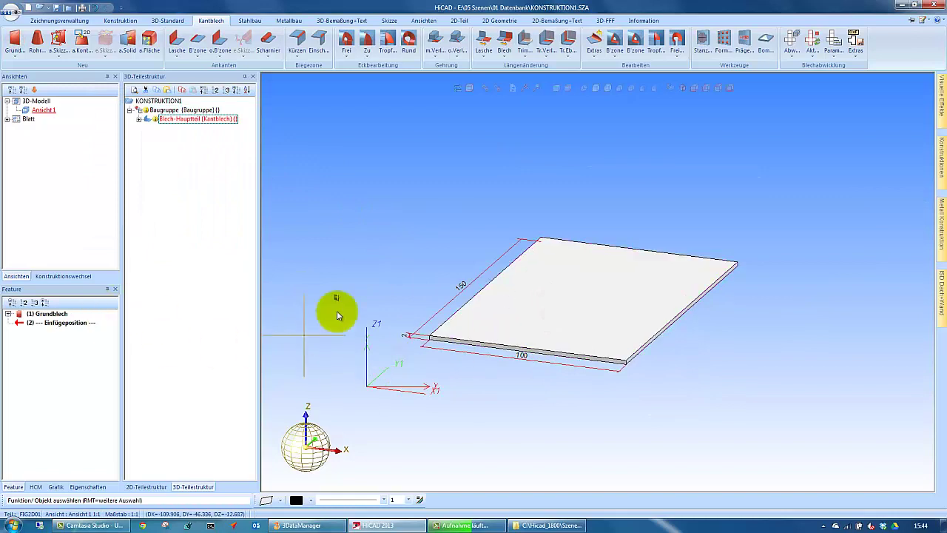
{"action": "left_click", "coordinate": [460, 288]}
{"action": "type", "text": "la"}
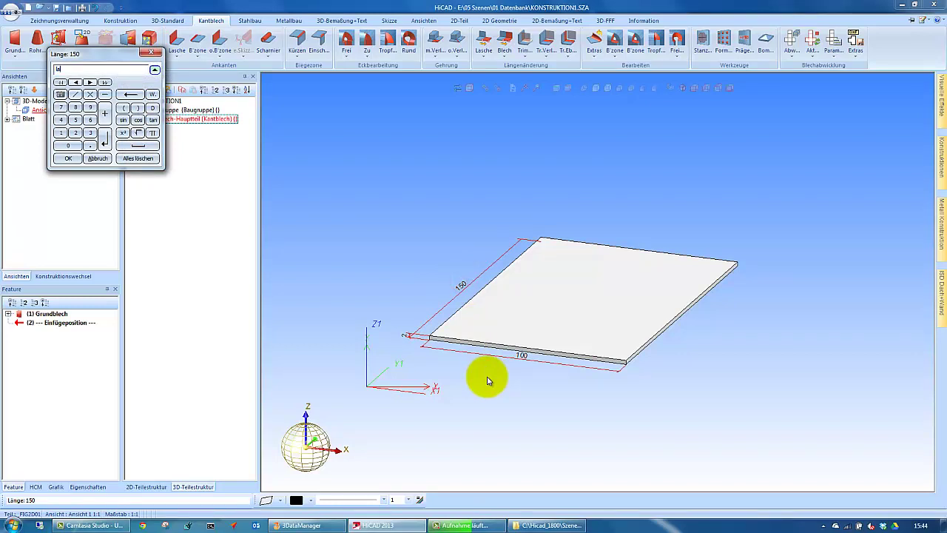
{"action": "key", "text": "Return"}
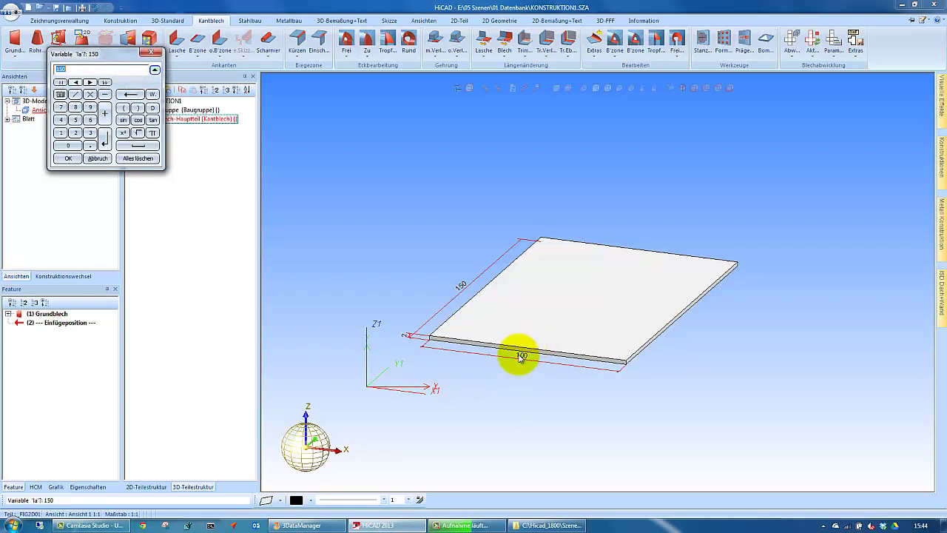
{"action": "key", "text": "Return"}
{"action": "left_click", "coordinate": [521, 358]}
{"action": "type", "text": "br"}
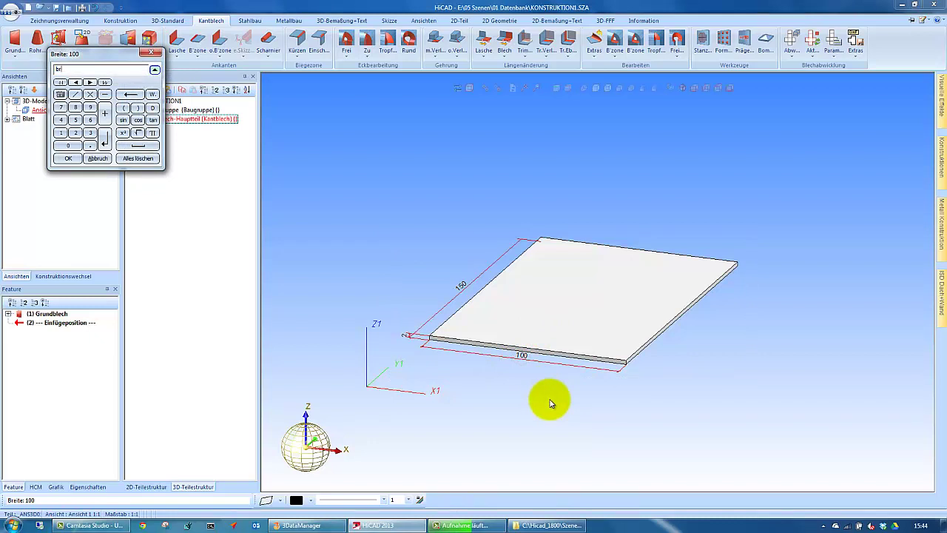
{"action": "key", "text": "Return"}
{"action": "key", "text": "Return"}
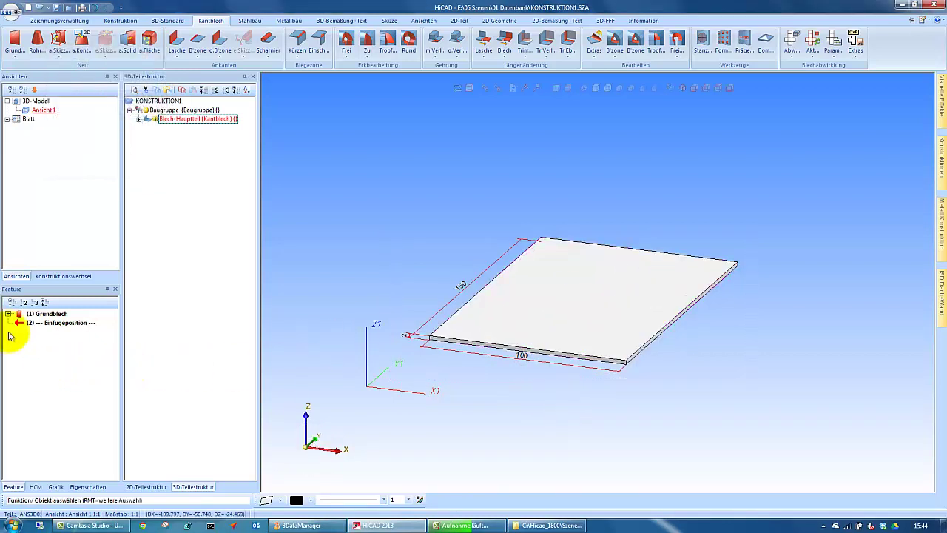
Show the base sheet's parameters and begin adding a flange.
{"action": "left_click", "coordinate": [8, 315]}
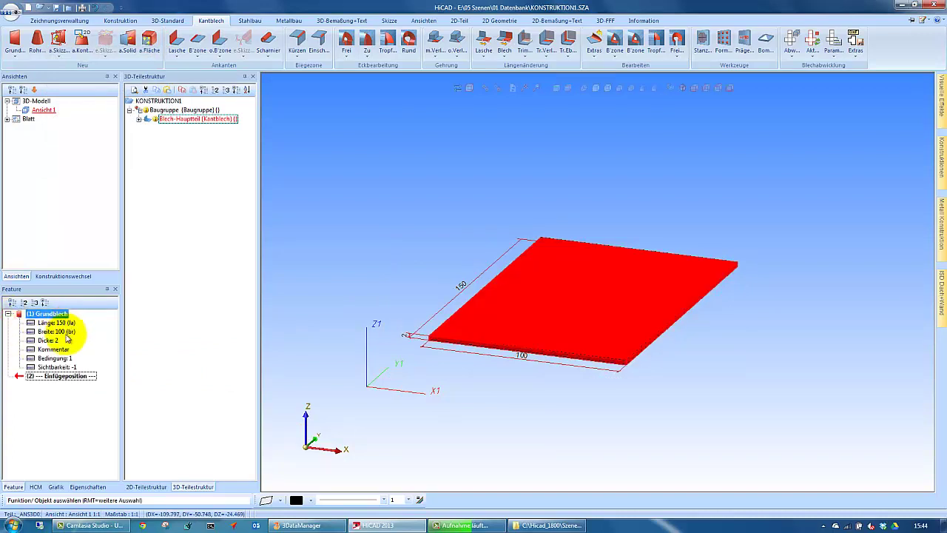
{"action": "left_click", "coordinate": [571, 317]}
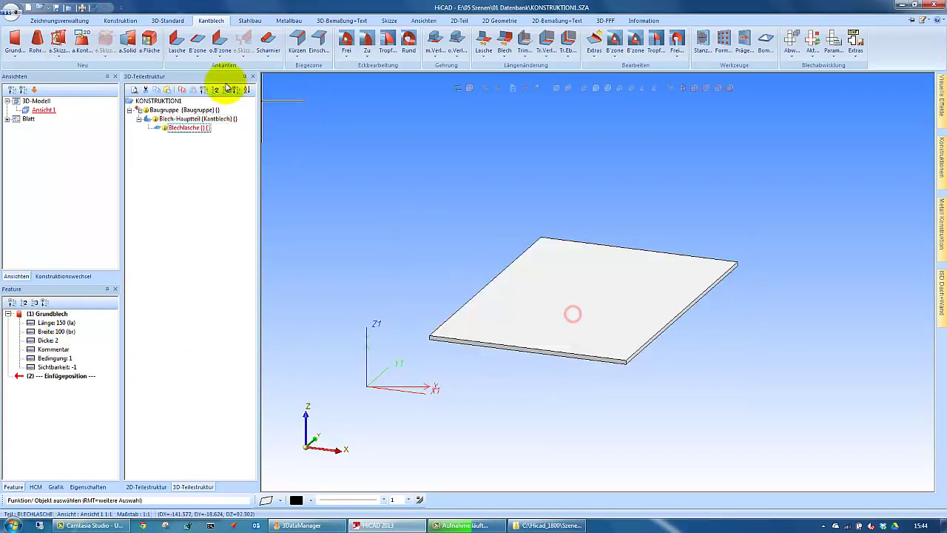
{"action": "left_click", "coordinate": [177, 55]}
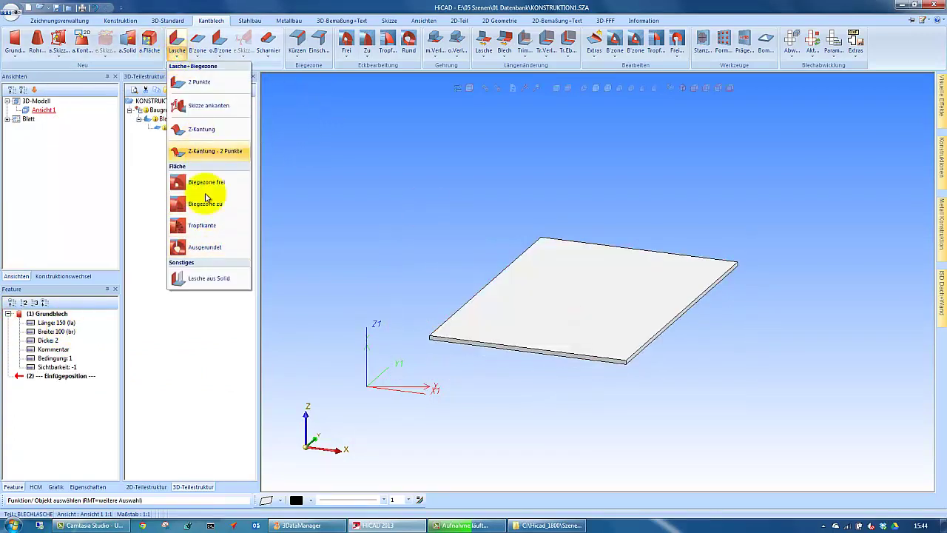
Add surface flanges of length 20 at 90° to all four sheet edges.
{"action": "left_click", "coordinate": [207, 242]}
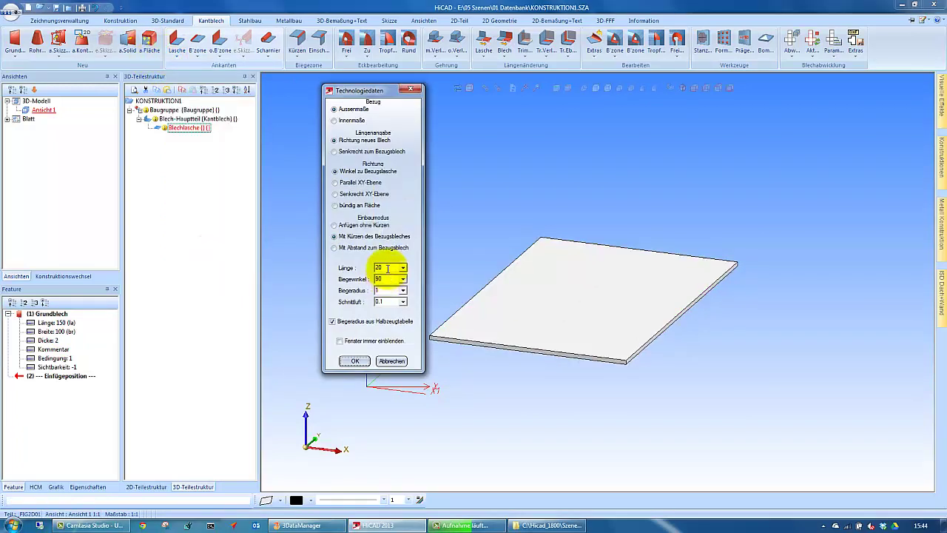
{"action": "double_click", "coordinate": [387, 269]}
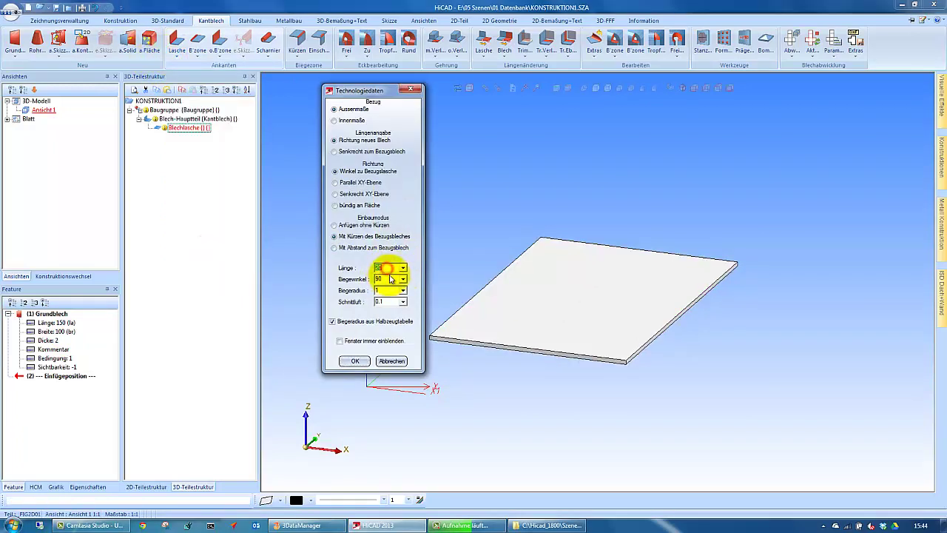
{"action": "left_click", "coordinate": [356, 362]}
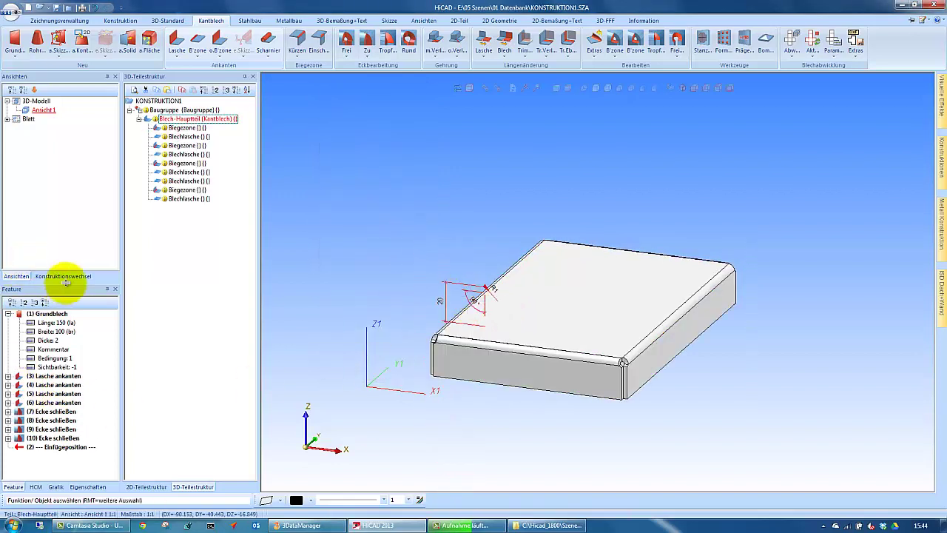
Enlarge and fully expand the feature tree, then edit the first flange's Länge 20.
{"action": "left_click_drag", "start_coordinate": [66, 282], "coordinate": [74, 150]}
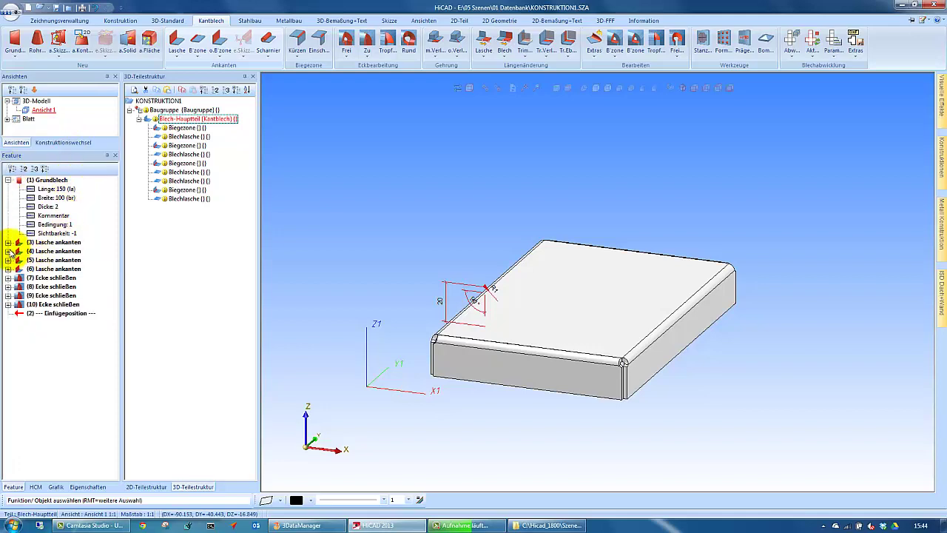
{"action": "left_click", "coordinate": [44, 169]}
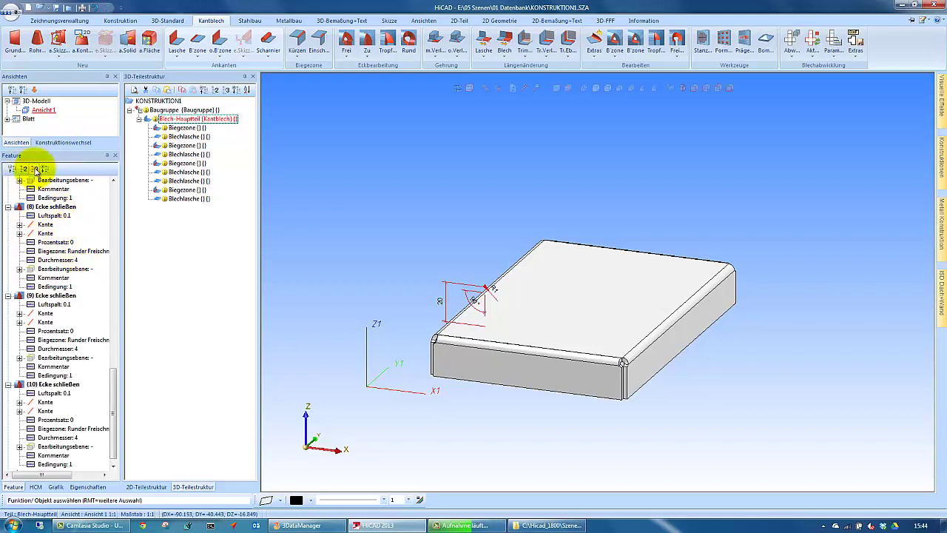
{"action": "left_click", "coordinate": [35, 168]}
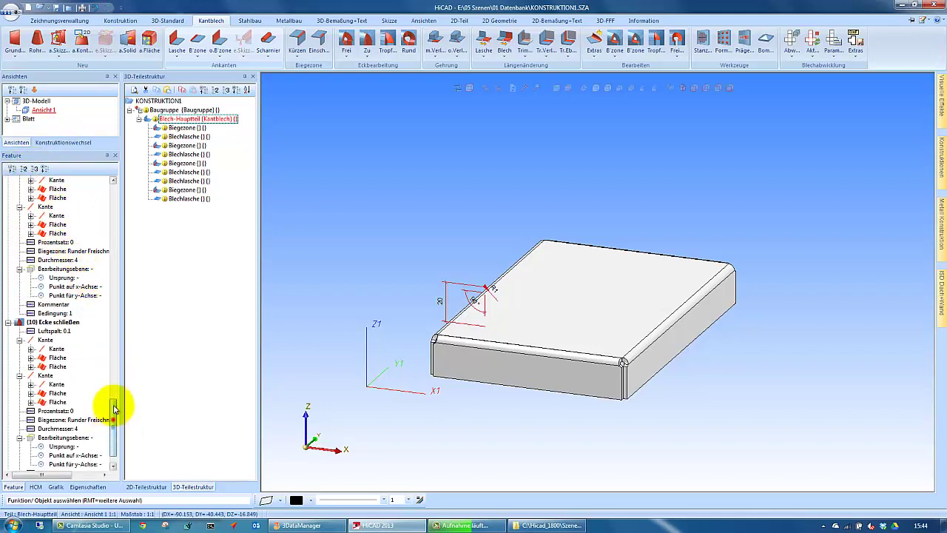
{"action": "mouse_move", "coordinate": [115, 407]}
{"action": "left_mouse_down"}
{"action": "mouse_move", "coordinate": [134, 287]}
{"action": "mouse_move", "coordinate": [126, 207]}
{"action": "left_mouse_up"}
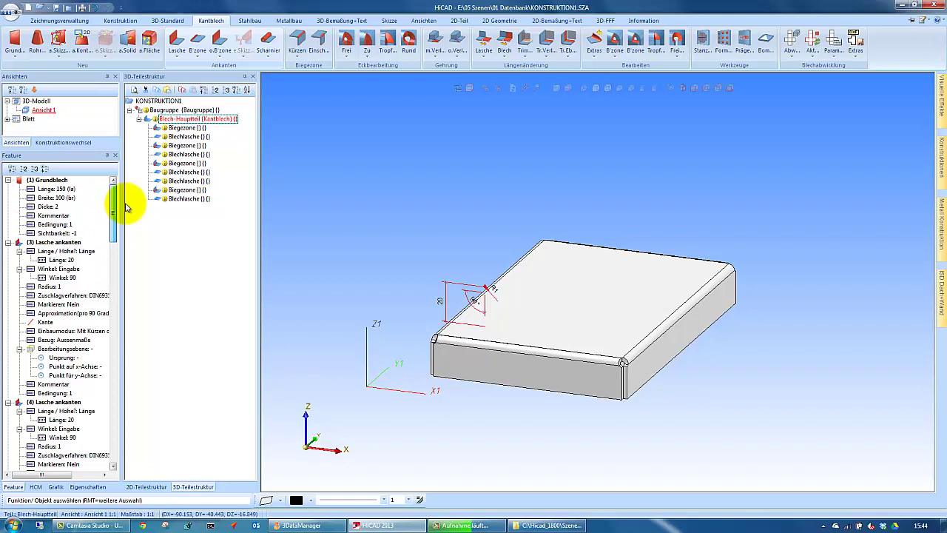
{"action": "double_click", "coordinate": [86, 263]}
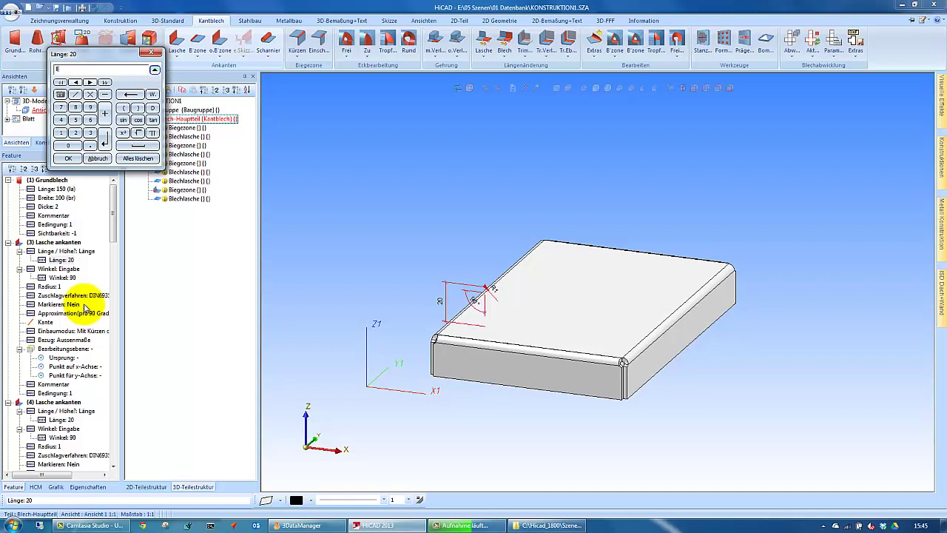
Bind the first and second flanges' length to variable ll and angle to variable w.
{"action": "left_click", "coordinate": [66, 259]}
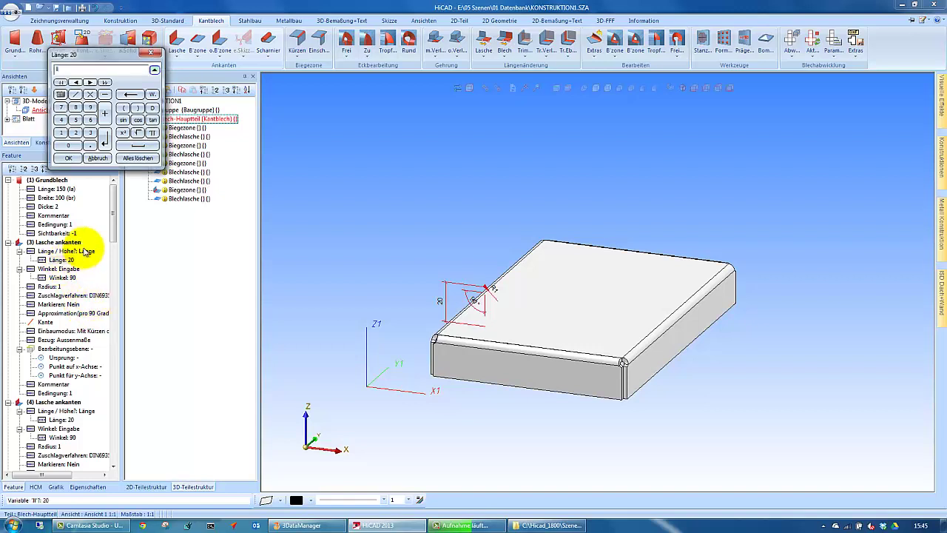
{"action": "key", "text": "Return"}
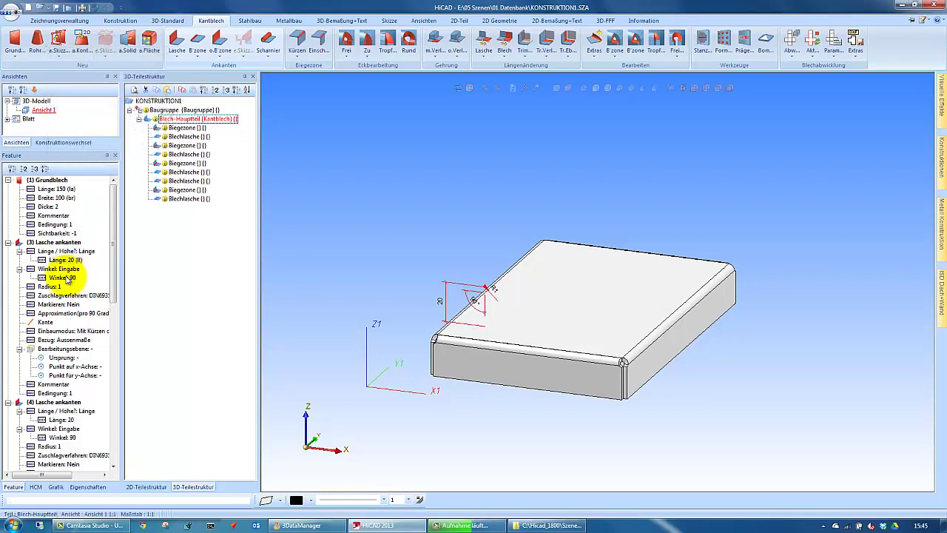
{"action": "left_click", "coordinate": [66, 277]}
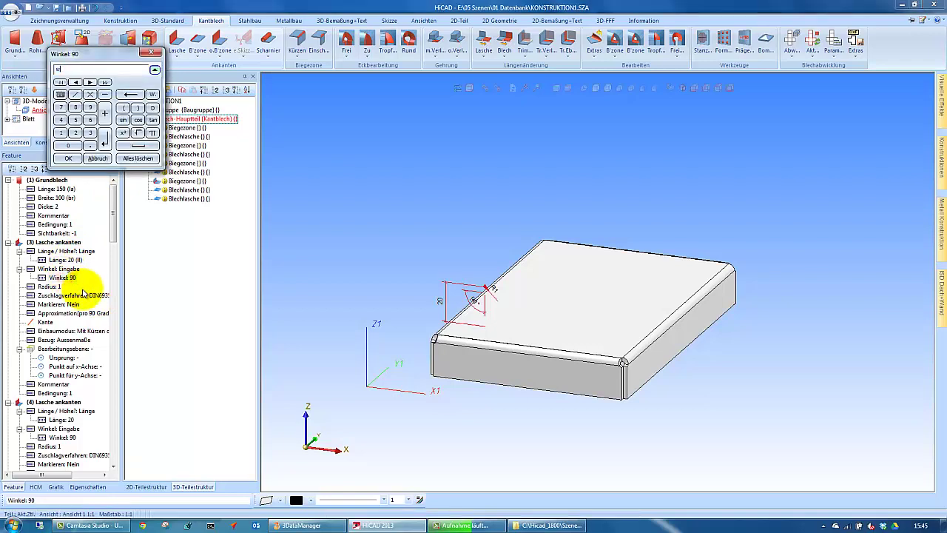
{"action": "key", "text": "Return"}
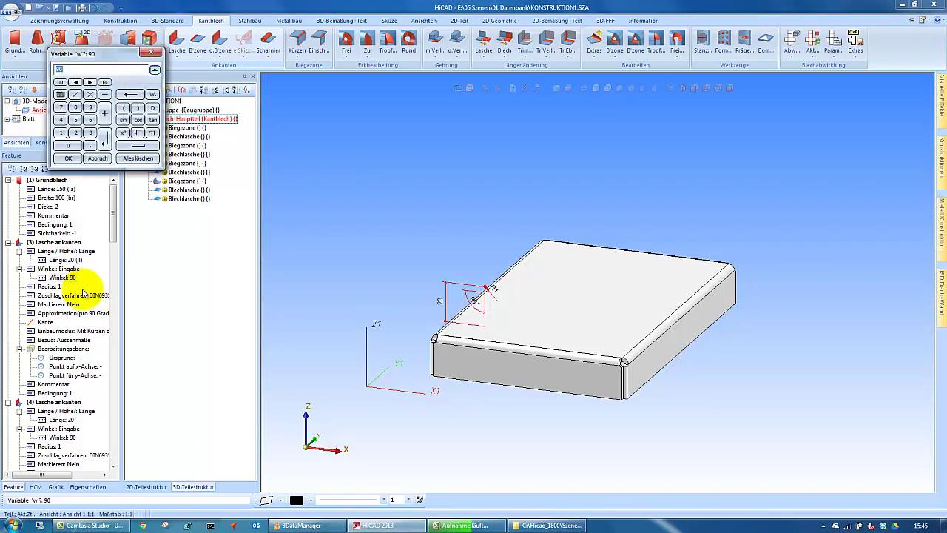
{"action": "key", "text": "Return"}
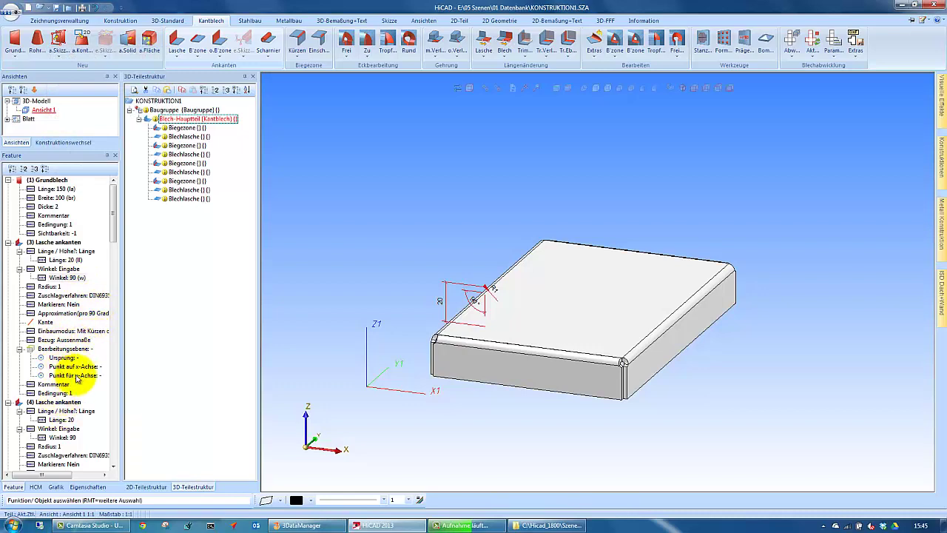
{"action": "left_click", "coordinate": [63, 420]}
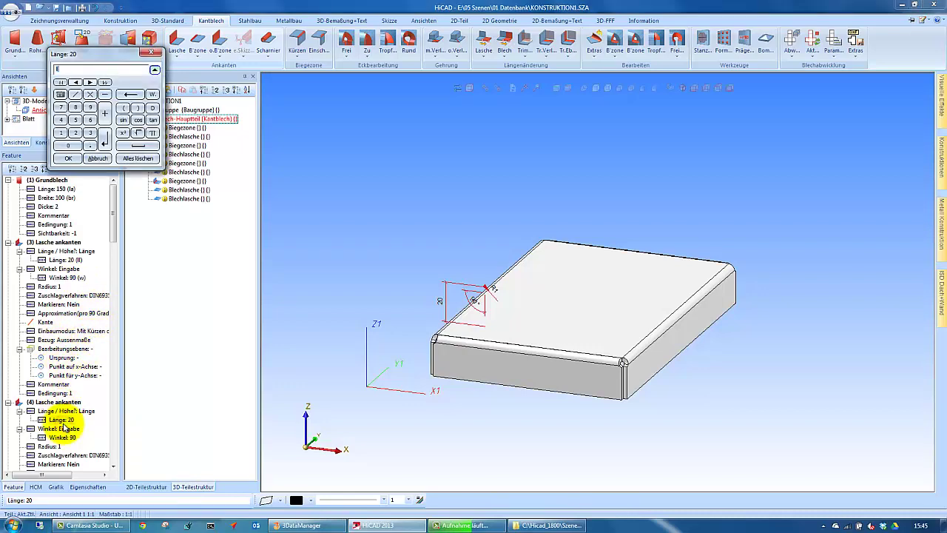
{"action": "key", "text": "Escape"}
{"action": "left_click", "coordinate": [65, 437]}
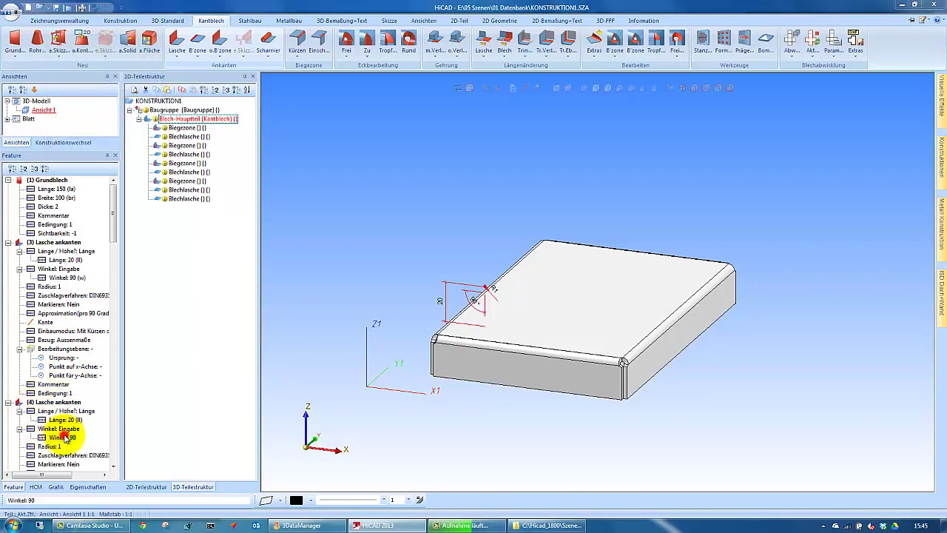
{"action": "double_click", "coordinate": [66, 437]}
{"action": "key", "text": "Return"}
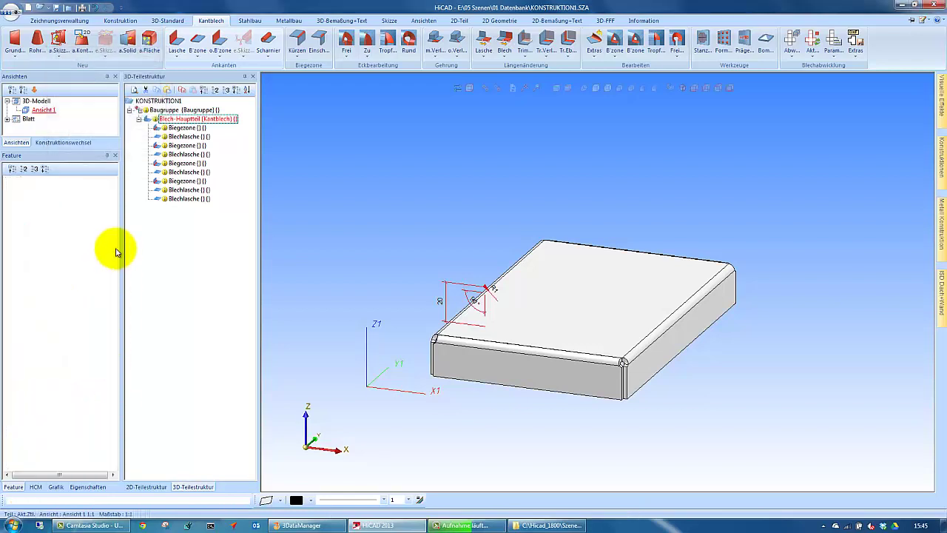
{"action": "left_click_drag", "start_coordinate": [113, 232], "coordinate": [112, 277]}
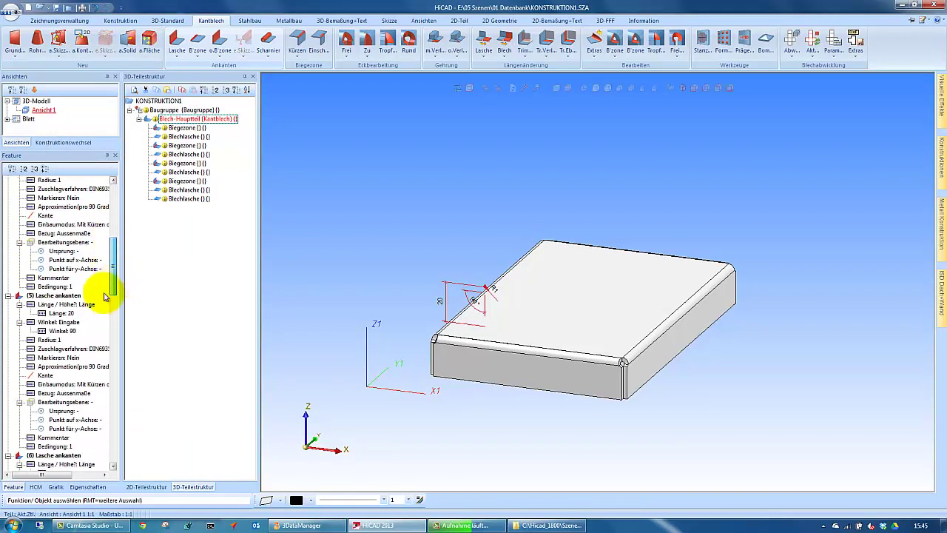
Bind the third and sixth flanges' lengths to ll and angles to w, then collapse the tree.
{"action": "double_click", "coordinate": [71, 313]}
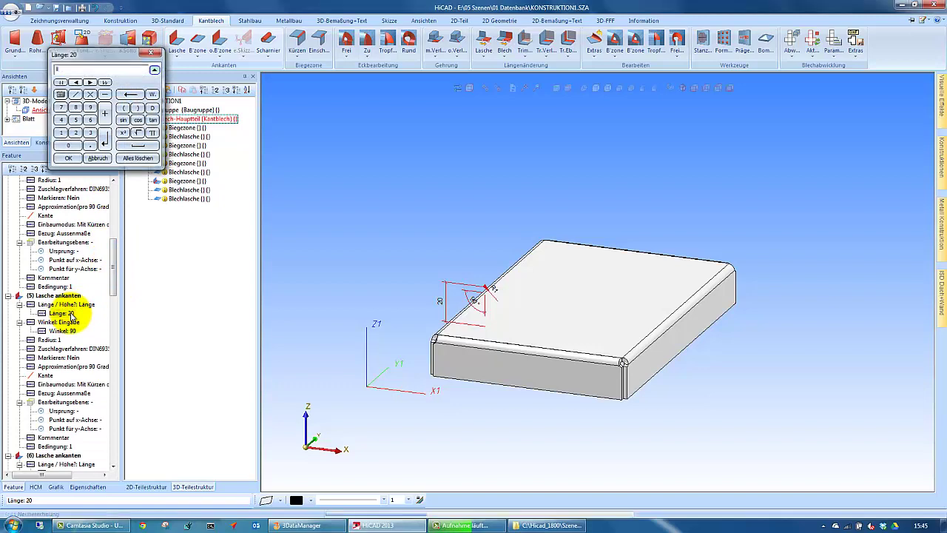
{"action": "key", "text": "Return"}
{"action": "double_click", "coordinate": [53, 336]}
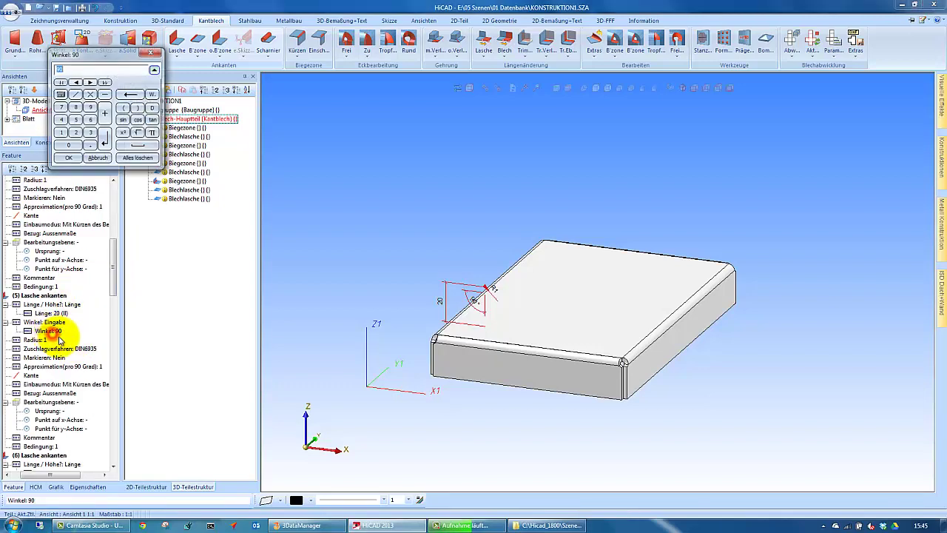
{"action": "key", "text": "Return"}
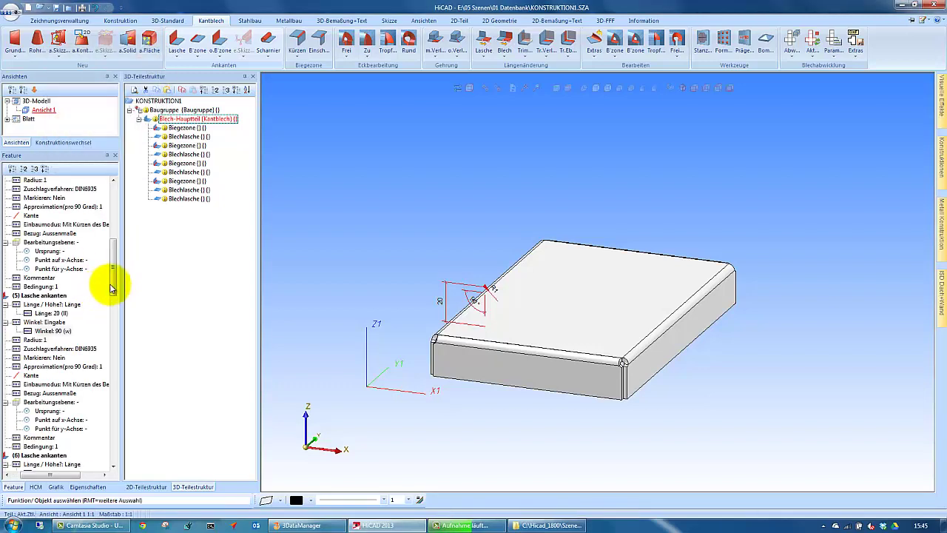
{"action": "left_click_drag", "start_coordinate": [111, 288], "coordinate": [116, 313]}
{"action": "left_click", "coordinate": [55, 323]}
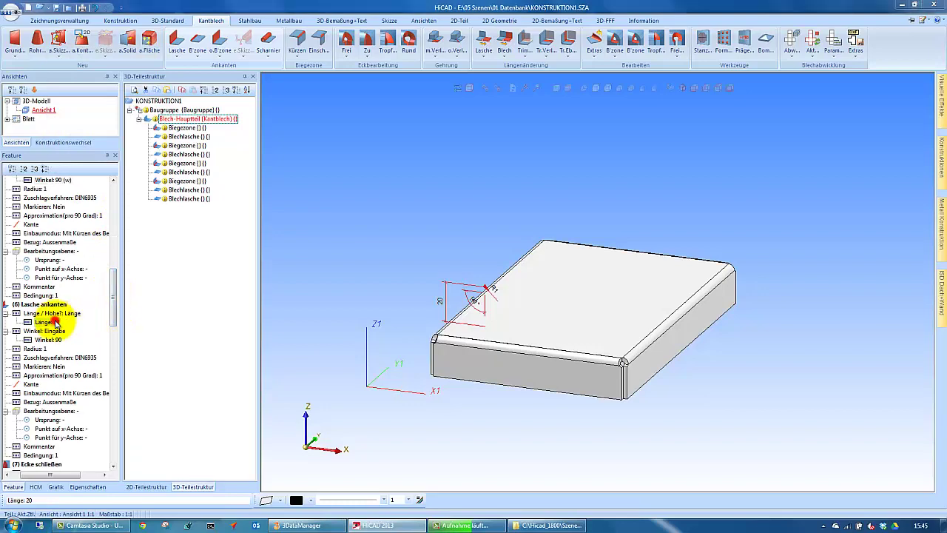
{"action": "double_click", "coordinate": [56, 323]}
{"action": "key", "text": "Return"}
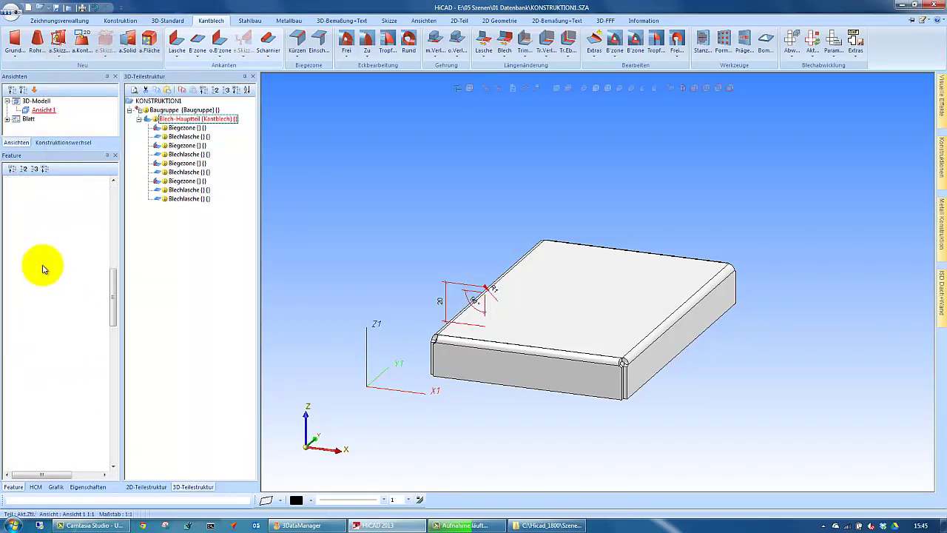
{"action": "double_click", "coordinate": [62, 340]}
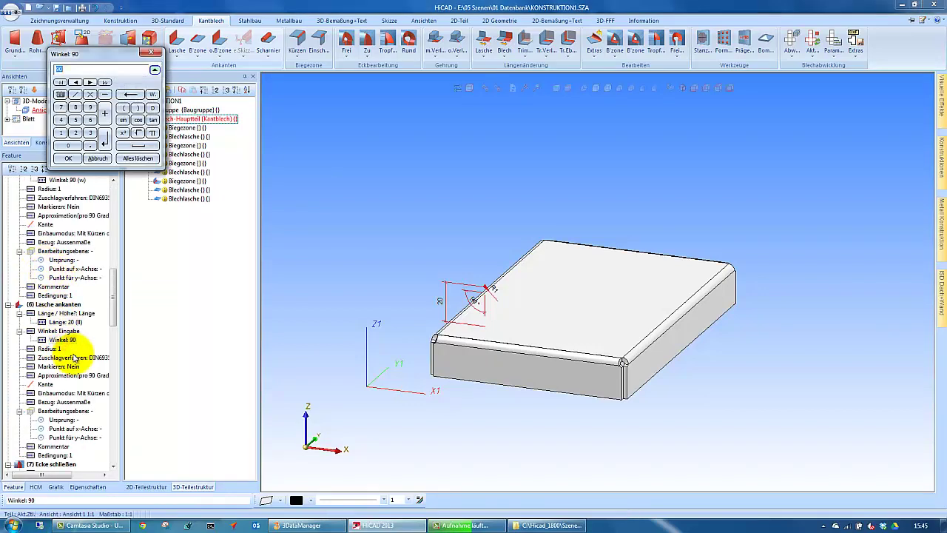
{"action": "key", "text": "Return"}
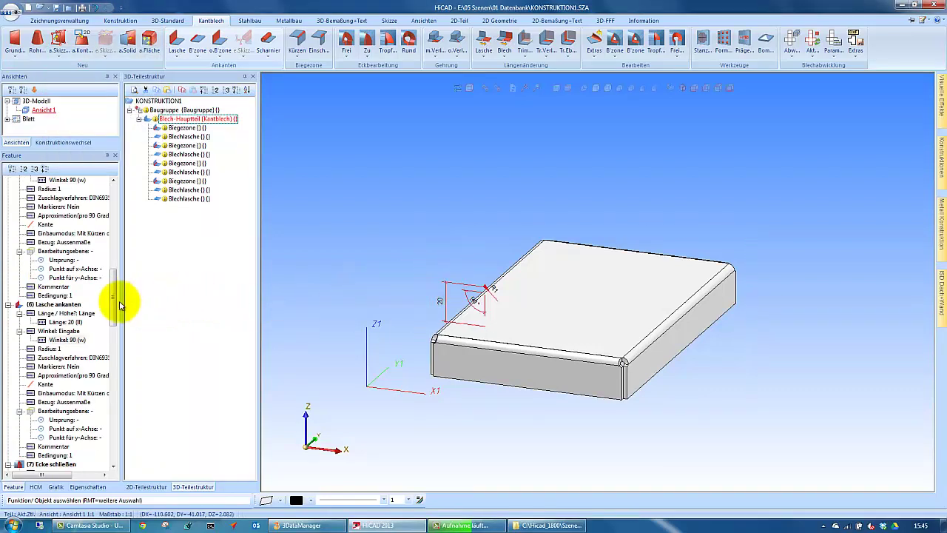
{"action": "left_click_drag", "start_coordinate": [114, 305], "coordinate": [116, 317]}
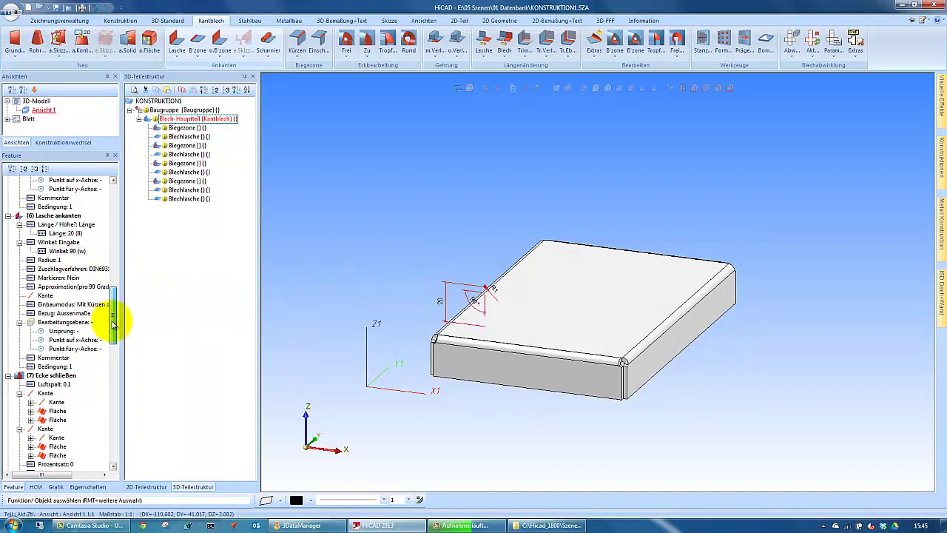
{"action": "left_click", "coordinate": [12, 170]}
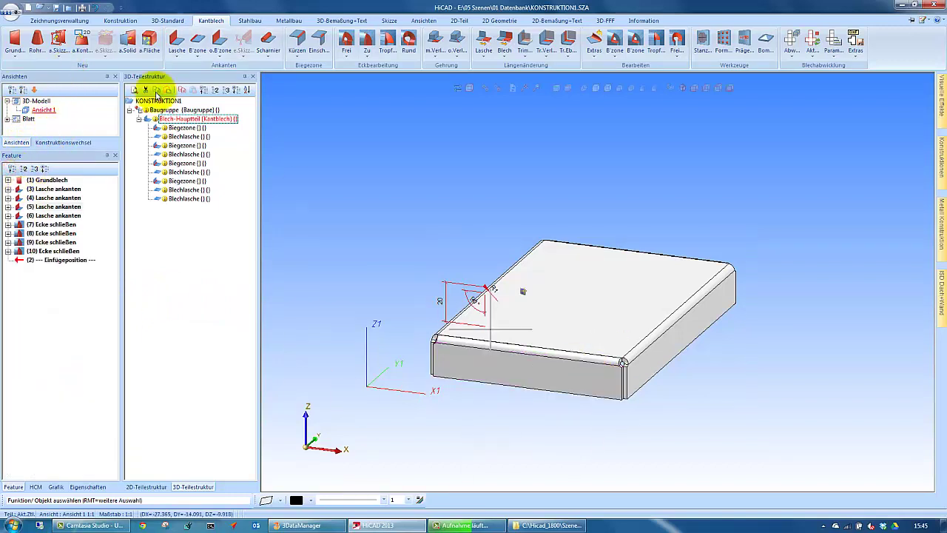
Create and open a new desktop folder named Blech, then return to HiCAD.
{"action": "key", "text": "super+d"}
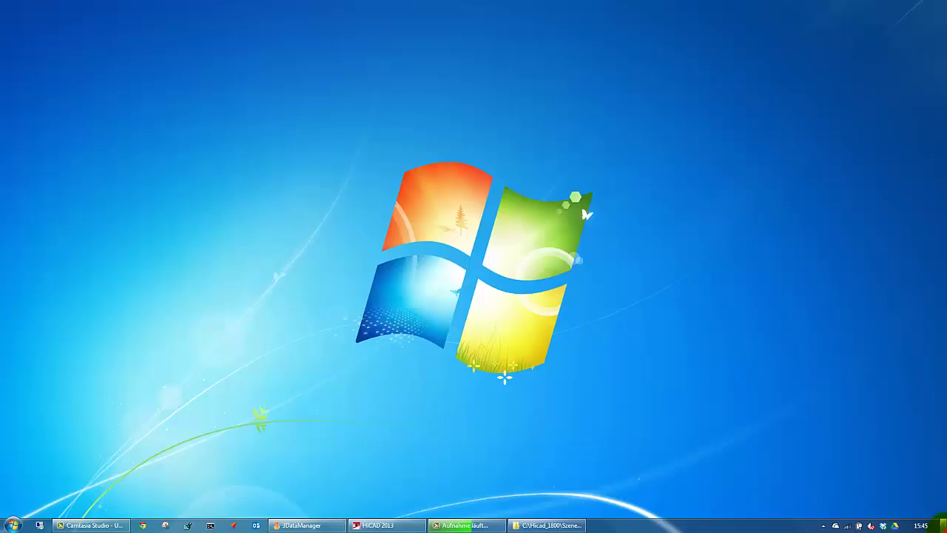
{"action": "right_click", "coordinate": [250, 167]}
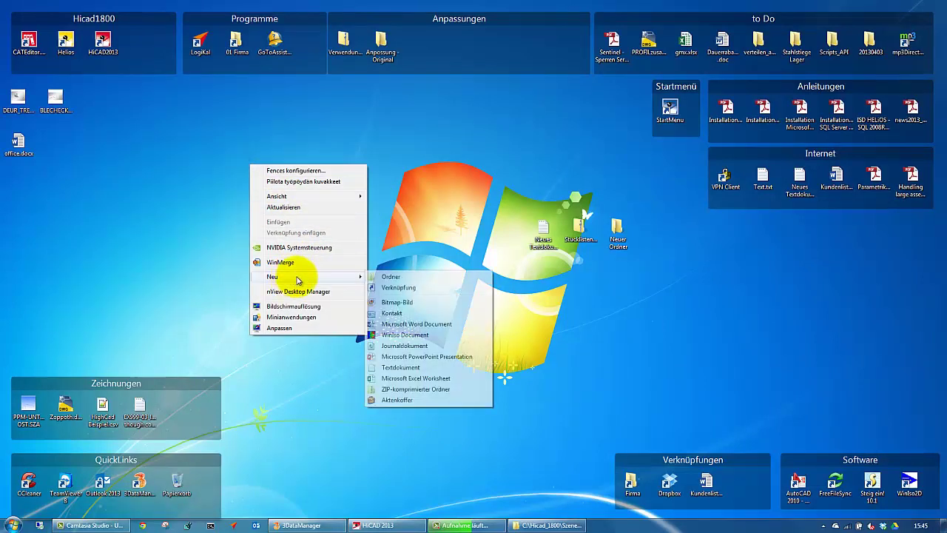
{"action": "left_click", "coordinate": [407, 272]}
{"action": "type", "text": "Blech"}
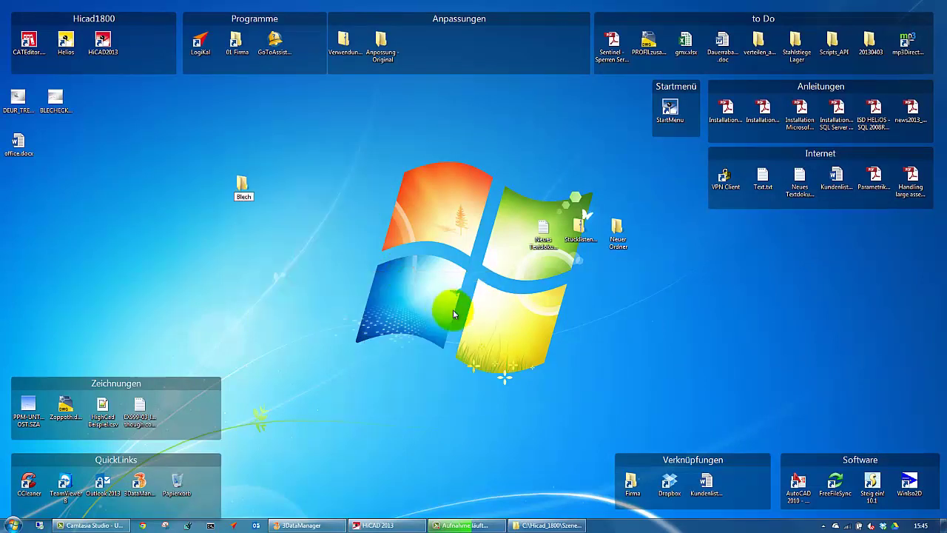
{"action": "key", "text": "Return"}
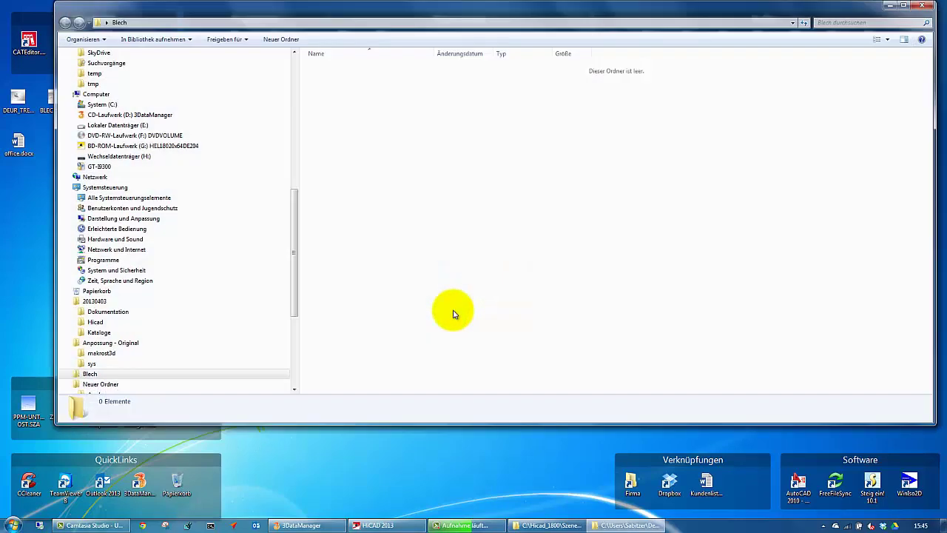
{"action": "left_click", "coordinate": [393, 525]}
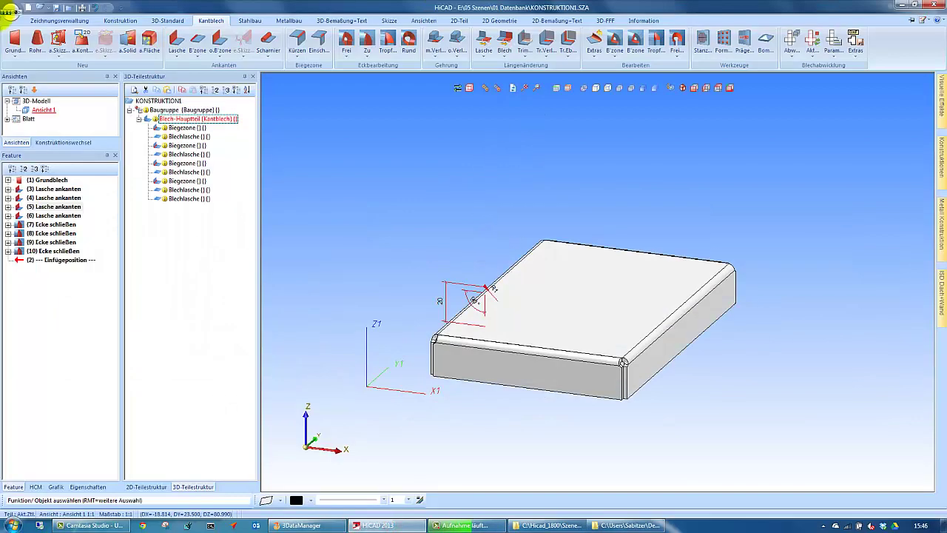
Save the tray model as BLECH.SZA in the desktop Blech folder.
{"action": "left_click", "coordinate": [12, 14]}
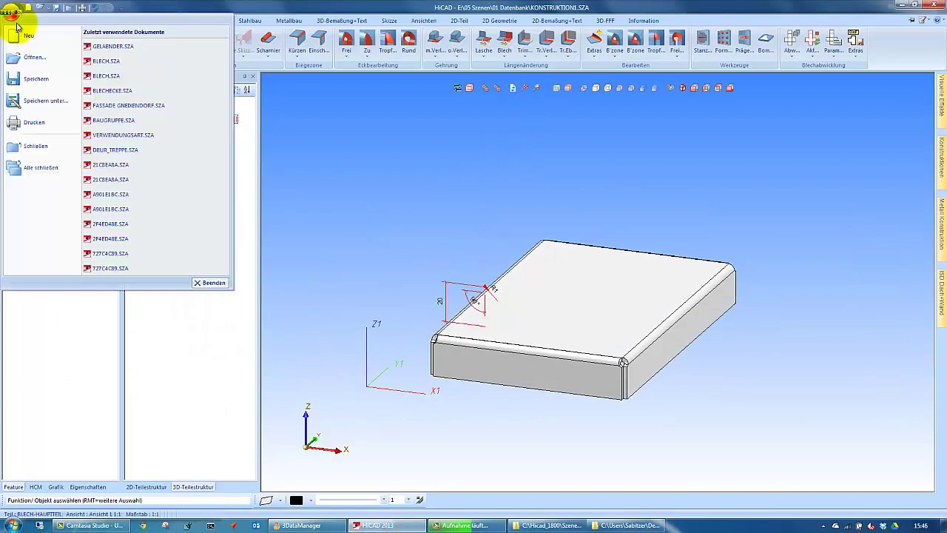
{"action": "left_click", "coordinate": [46, 99]}
{"action": "left_click", "coordinate": [111, 132]}
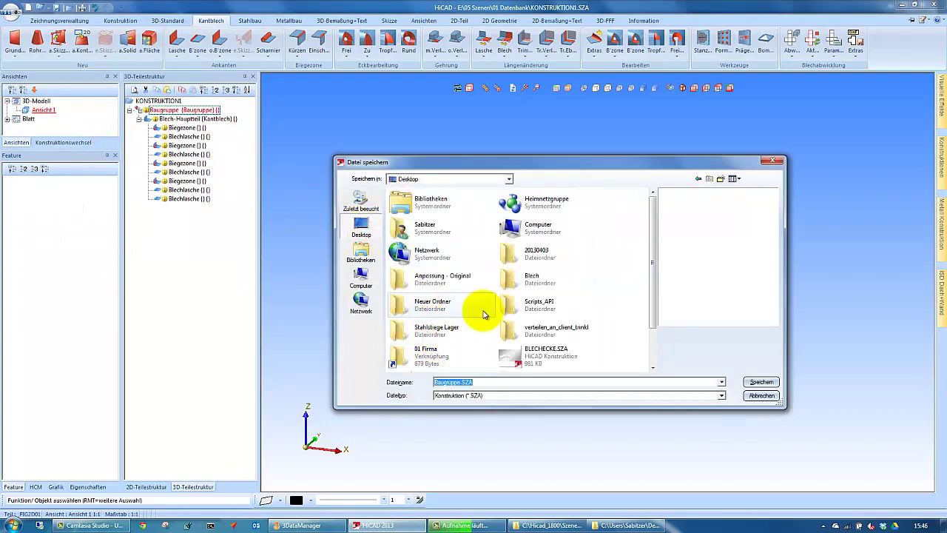
{"action": "left_click", "coordinate": [516, 282]}
{"action": "double_click", "coordinate": [516, 282]}
{"action": "type", "text": "Blech"}
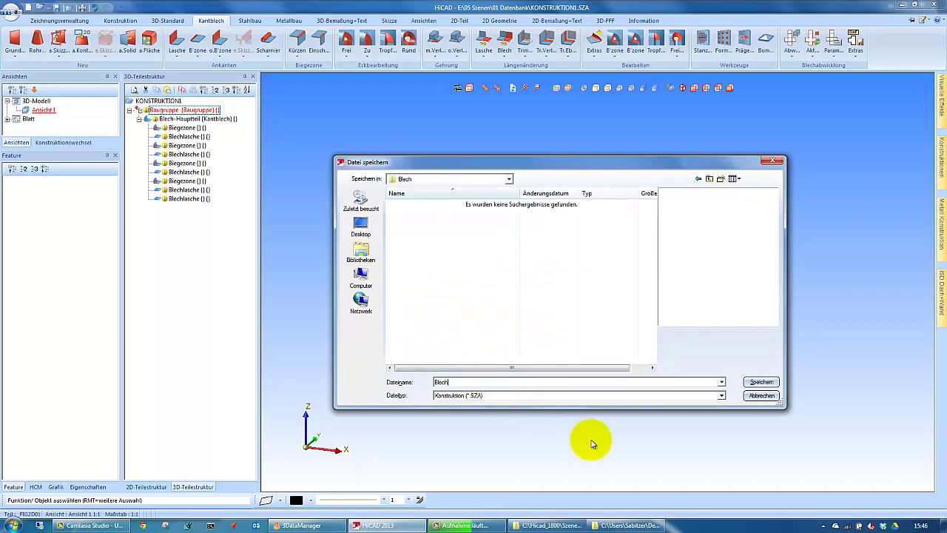
{"action": "key", "text": "Return"}
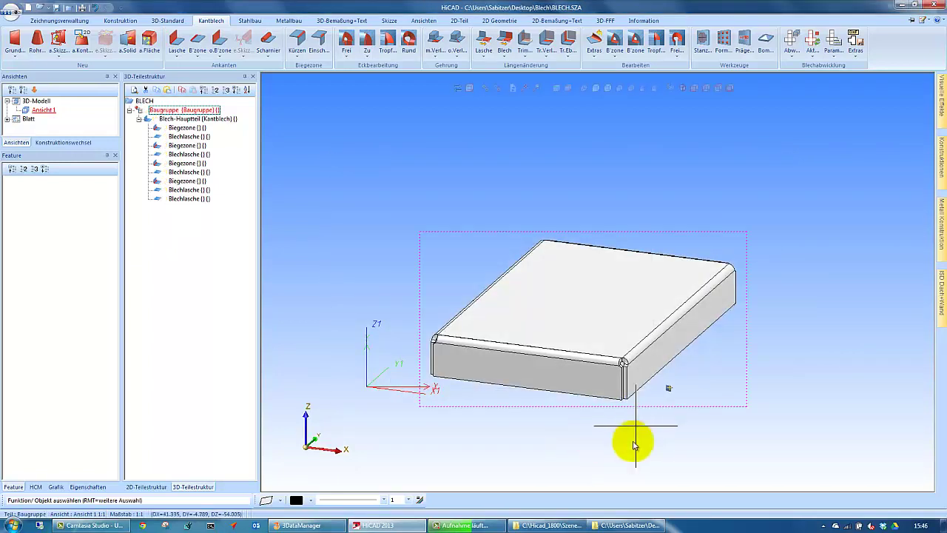
{"action": "left_click", "coordinate": [551, 525]}
{"action": "mouse_move", "coordinate": [323, 380]}
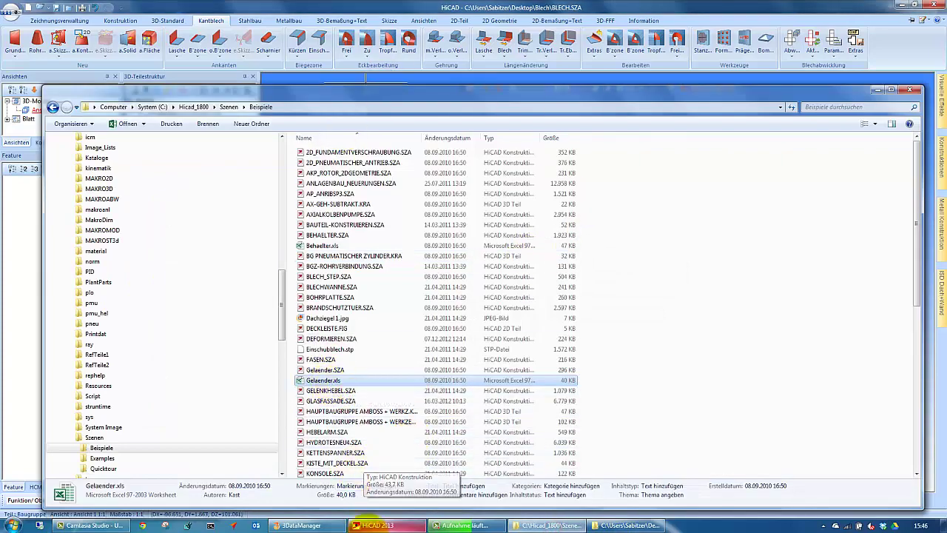
Copy Gelaender.xls into the Blech folder as Blech.xls and snap HiCAD to the left half.
{"action": "left_click", "coordinate": [618, 524]}
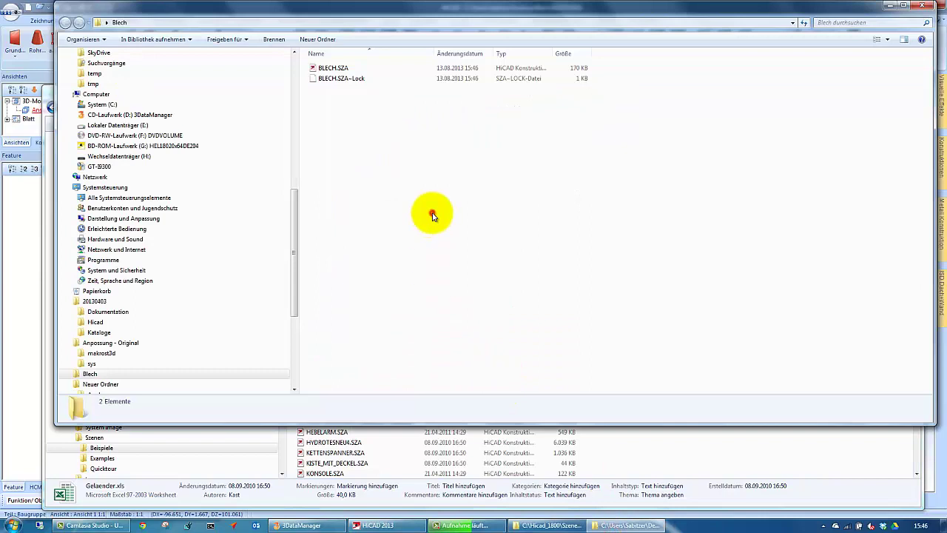
{"action": "left_click_drag", "start_coordinate": [438, 216], "coordinate": [444, 193]}
{"action": "left_click", "coordinate": [346, 88]}
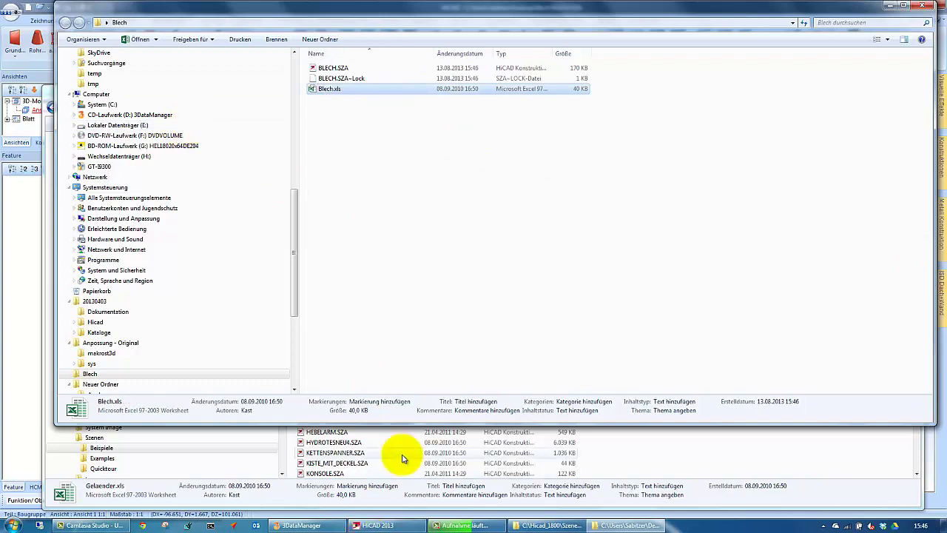
{"action": "left_click", "coordinate": [378, 525]}
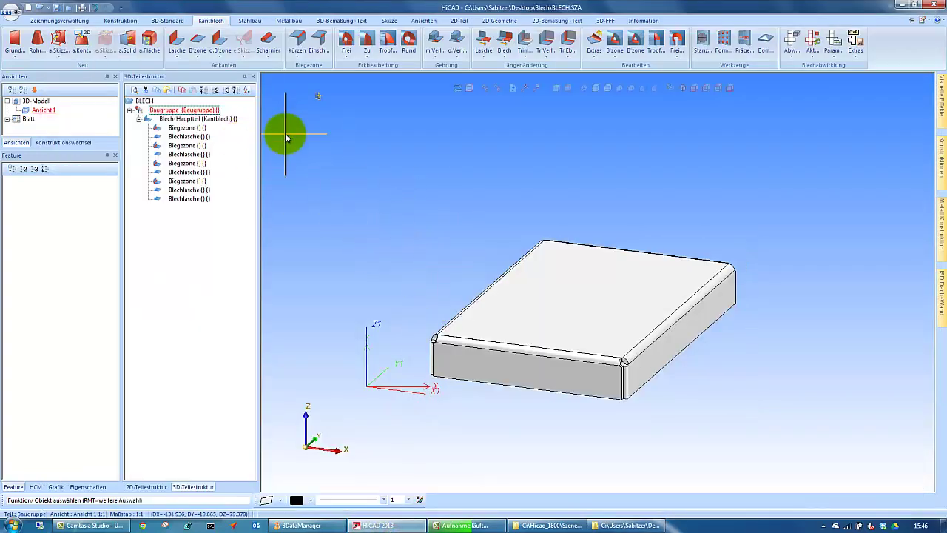
{"action": "key", "text": "super+Left"}
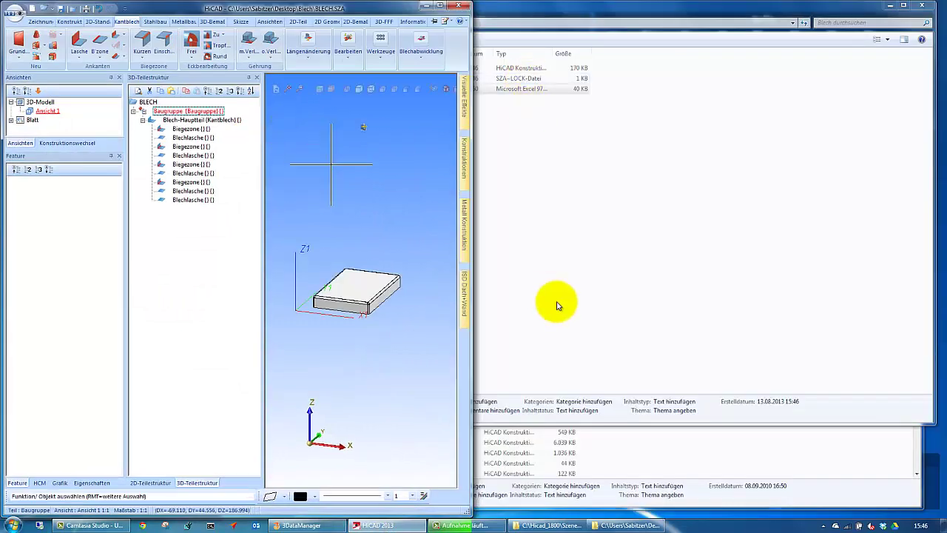
Open Blech.xls in Excel on the right half beside HiCAD, check Beschreibung, then return to Tabelle1.
{"action": "left_click", "coordinate": [592, 526]}
{"action": "double_click", "coordinate": [329, 89]}
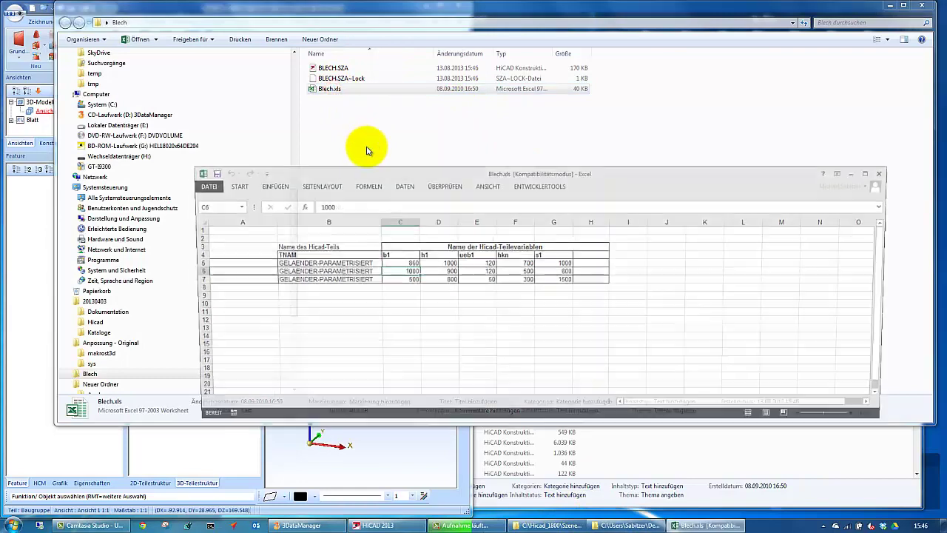
{"action": "key", "text": "super+Right"}
{"action": "left_click", "coordinate": [403, 459]}
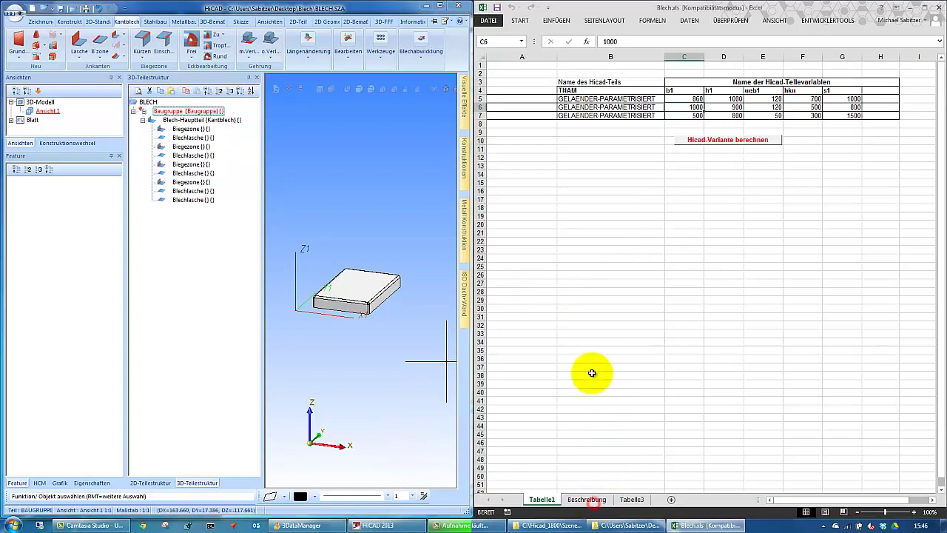
{"action": "left_click", "coordinate": [589, 498]}
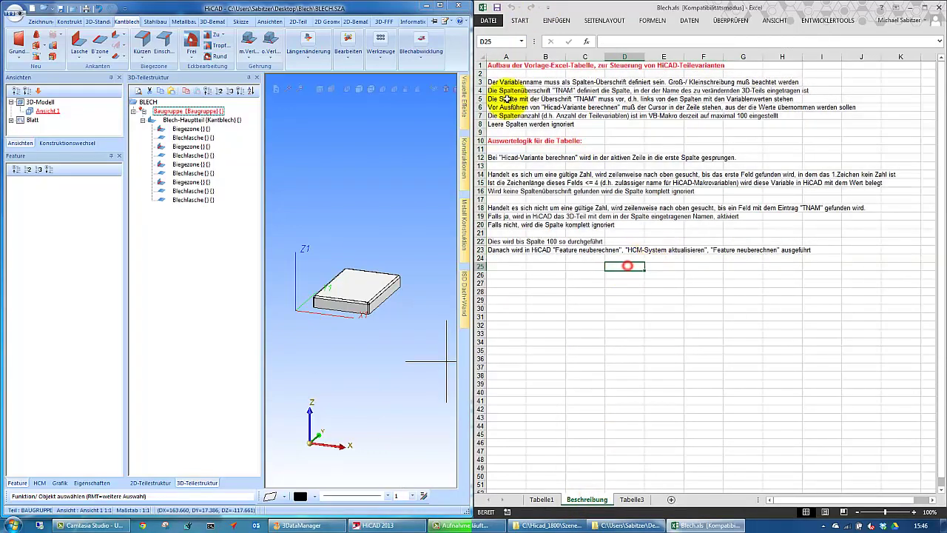
{"action": "left_click", "coordinate": [546, 500]}
{"action": "left_click", "coordinate": [638, 256]}
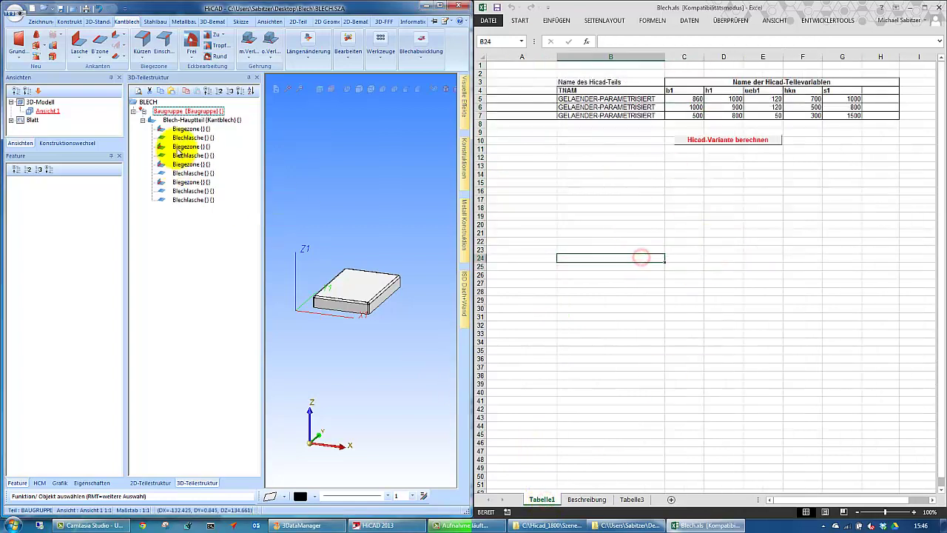
{"action": "left_click", "coordinate": [178, 123]}
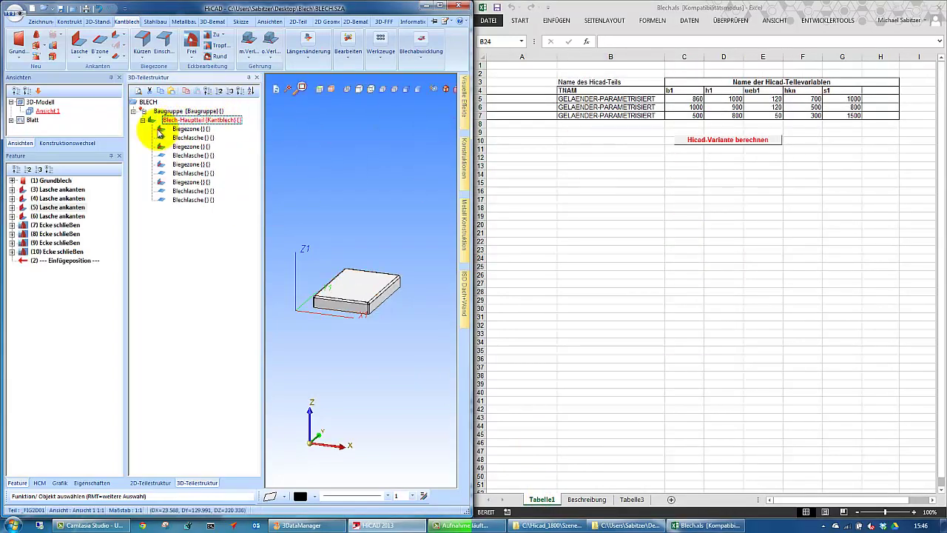
{"action": "right_click", "coordinate": [187, 121]}
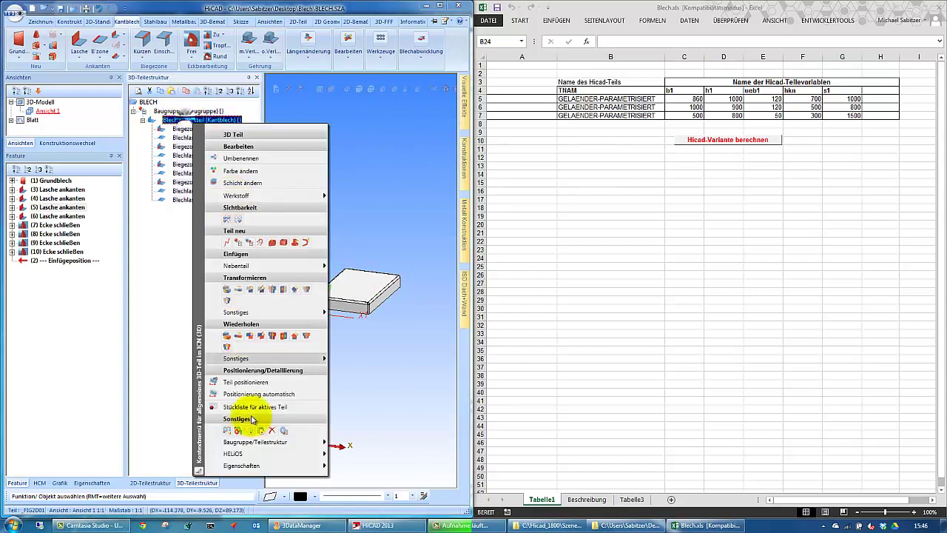
{"action": "left_click", "coordinate": [289, 431]}
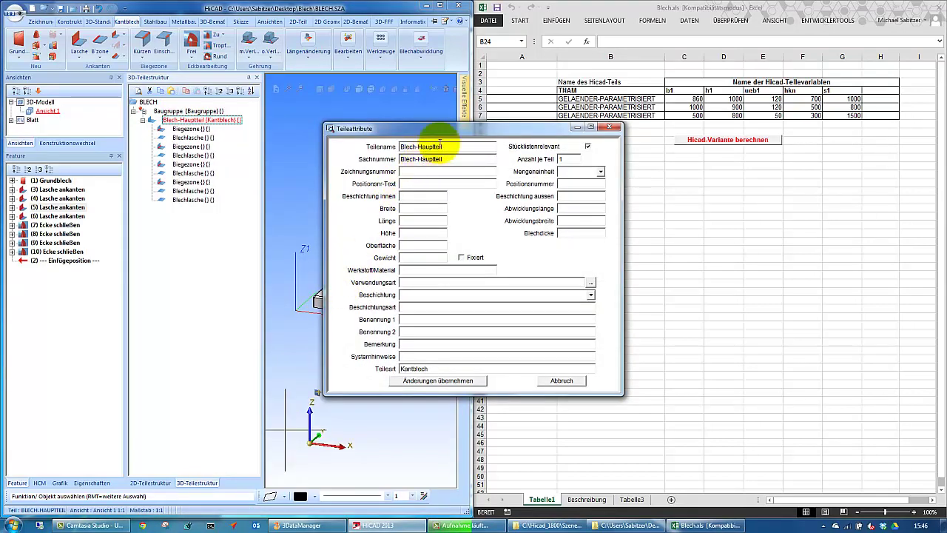
{"action": "double_click", "coordinate": [448, 146]}
{"action": "key", "text": "ctrl+c"}
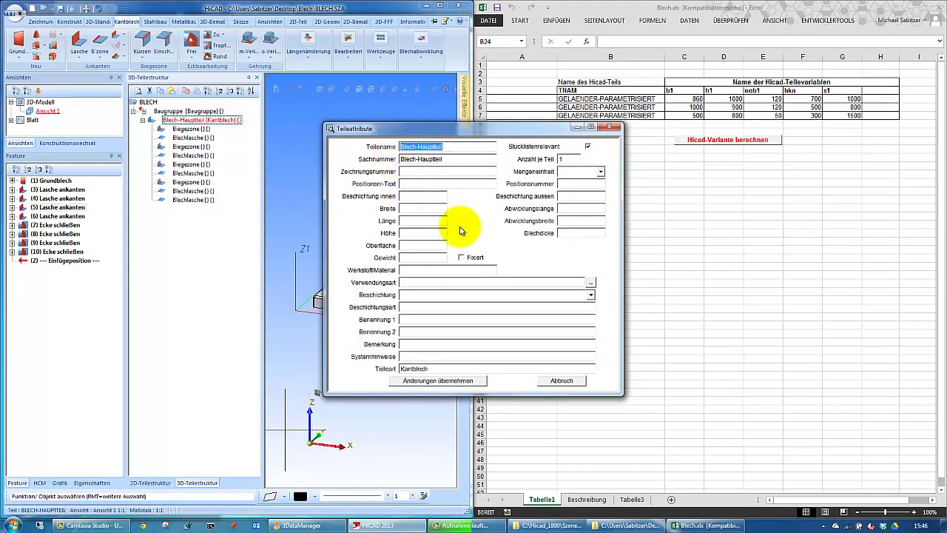
{"action": "left_click", "coordinate": [466, 379]}
Rename the part in cell B5 to Blech-Hauptteil.
{"action": "left_click", "coordinate": [607, 101]}
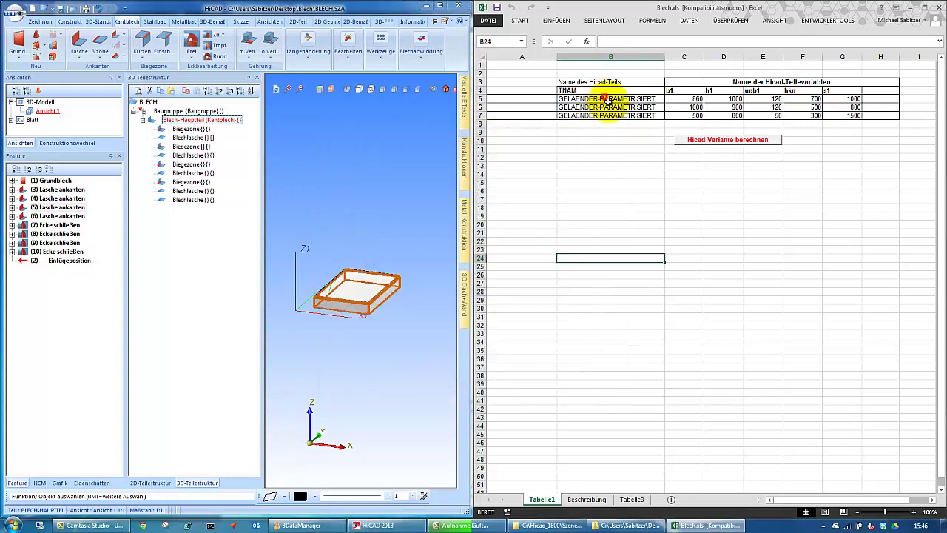
{"action": "key", "text": "ctrl+v"}
{"action": "left_click", "coordinate": [628, 182]}
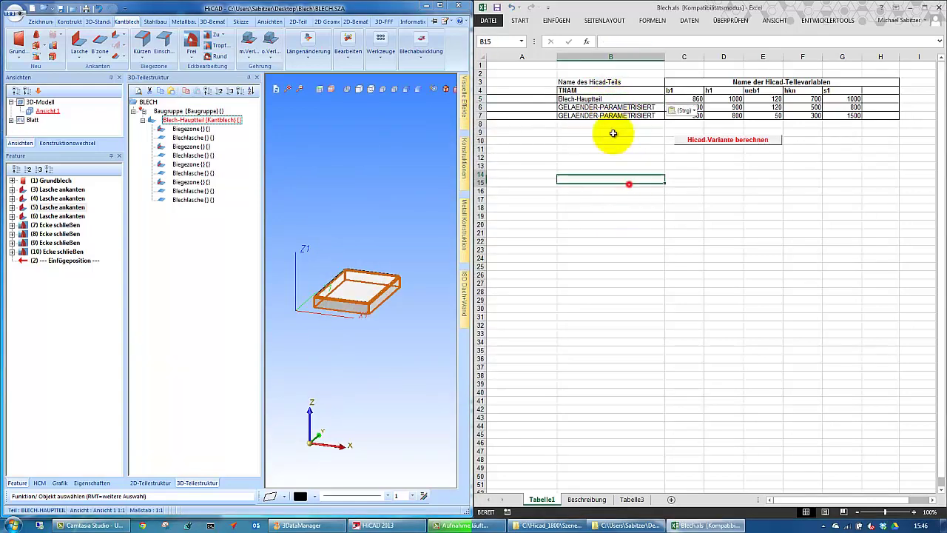
Clear the two GELAENDER-PARAMETRISIERT rows in B6:G7.
{"action": "left_click_drag", "start_coordinate": [621, 108], "coordinate": [857, 111]}
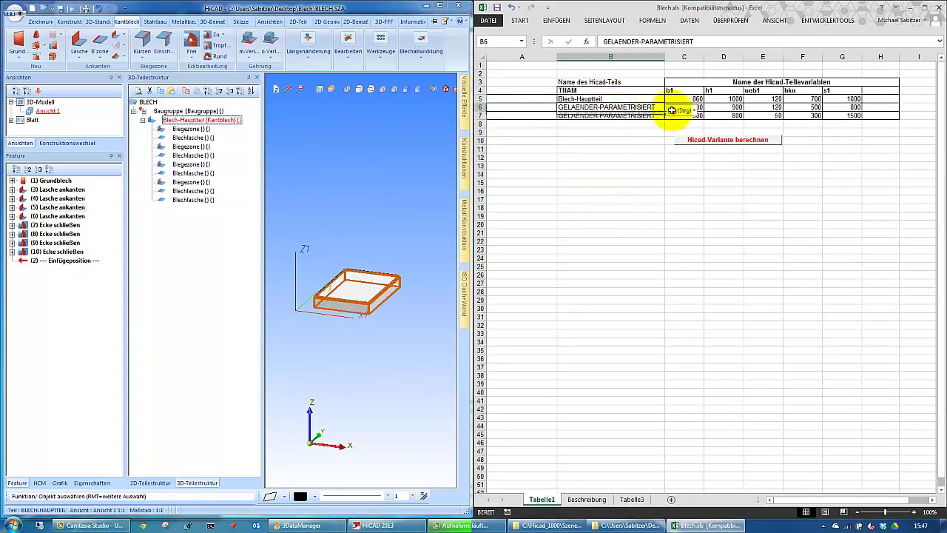
{"action": "key", "text": "Delete"}
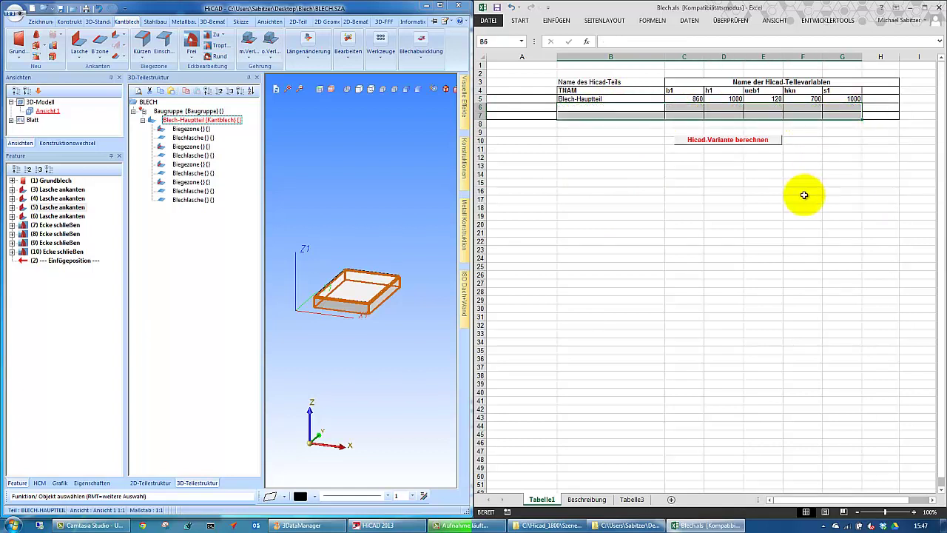
{"action": "left_click", "coordinate": [765, 232]}
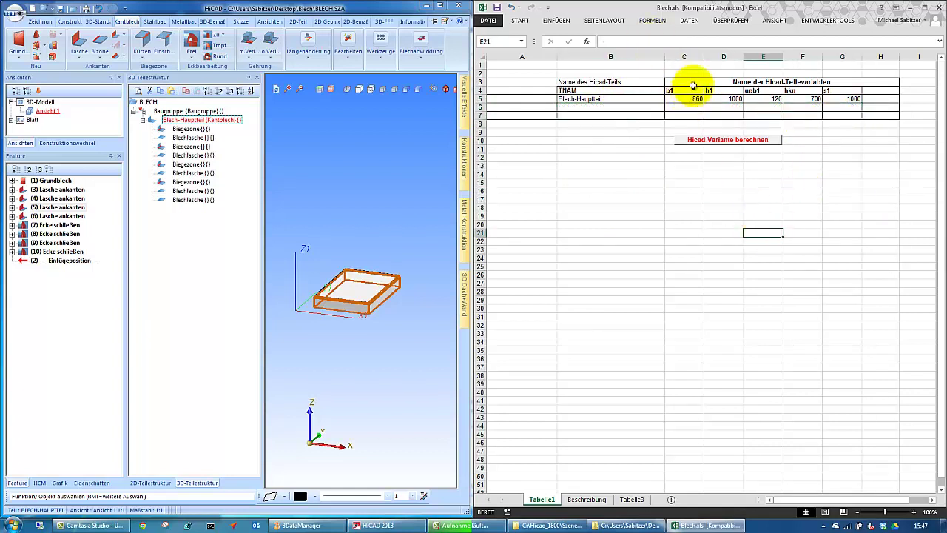
Copy variable names br, la, li, w from HiCAD's Variablentabelle into C4:F4 and set F5 to 45.
{"action": "right_click", "coordinate": [52, 329]}
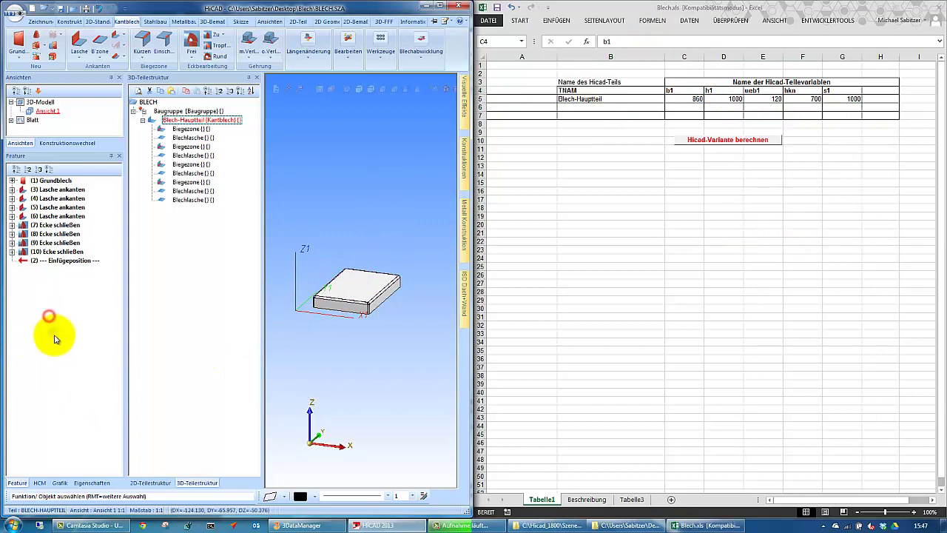
{"action": "left_click", "coordinate": [100, 421]}
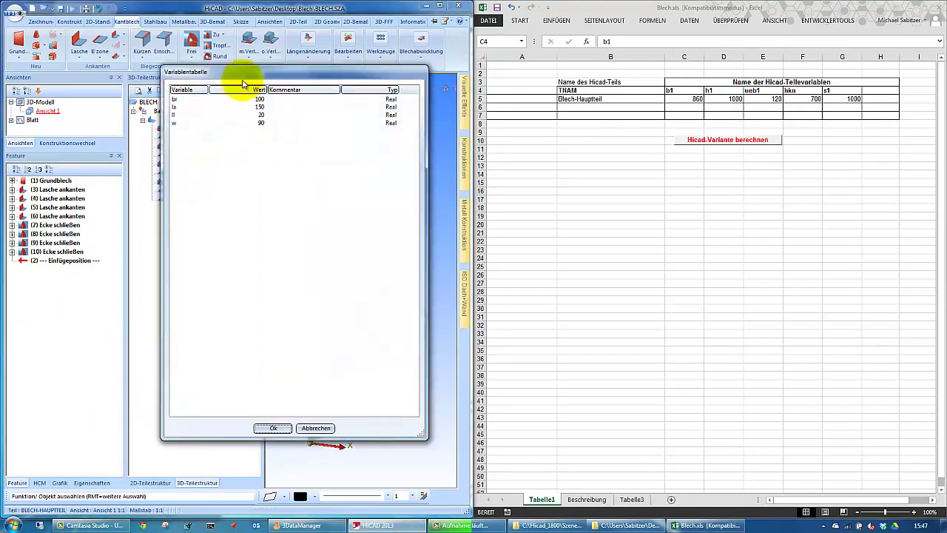
{"action": "left_click", "coordinate": [674, 92]}
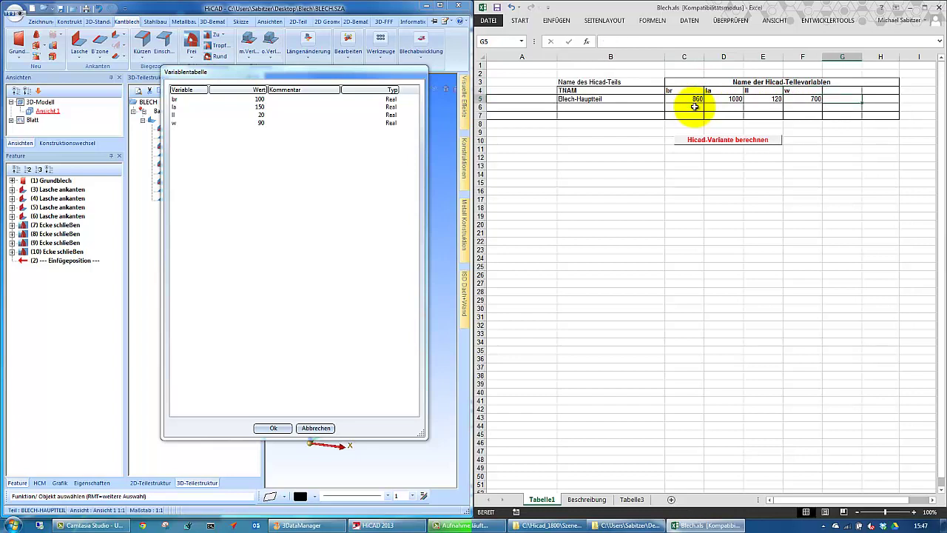
{"action": "left_click", "coordinate": [693, 98]}
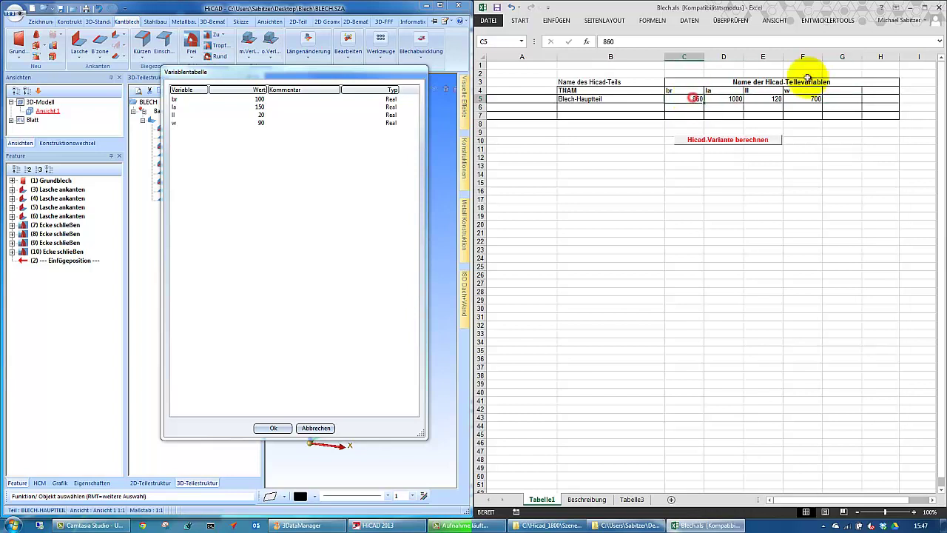
{"action": "left_click", "coordinate": [769, 98]}
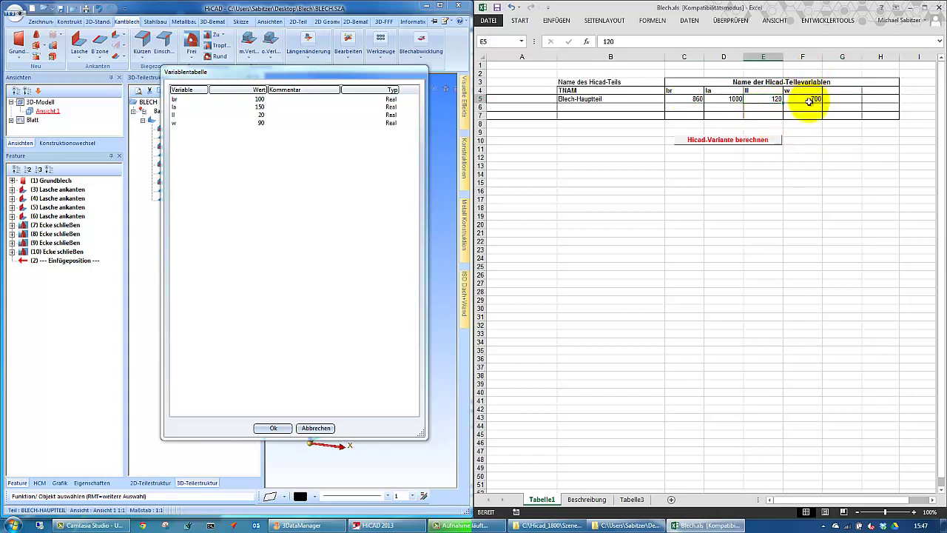
{"action": "left_click", "coordinate": [810, 101]}
{"action": "type", "text": "45"}
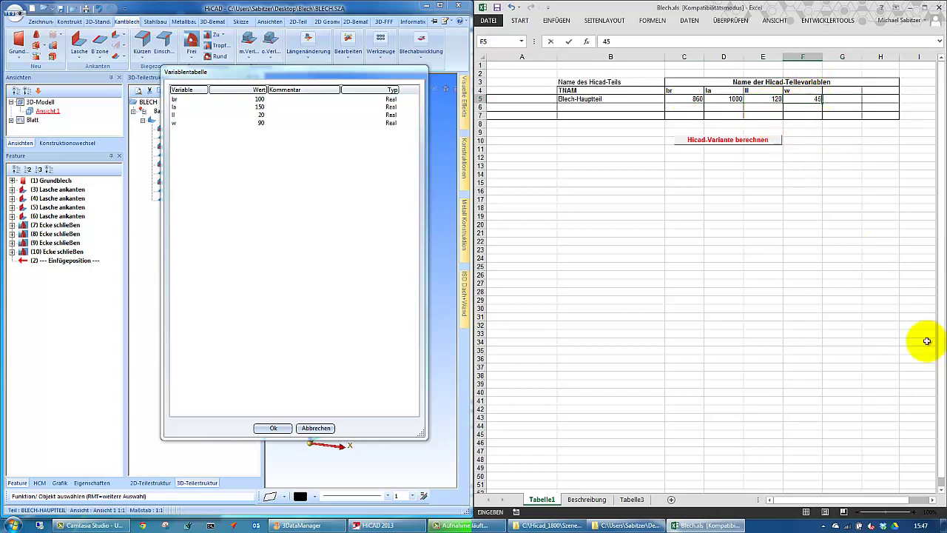
{"action": "left_click", "coordinate": [325, 428]}
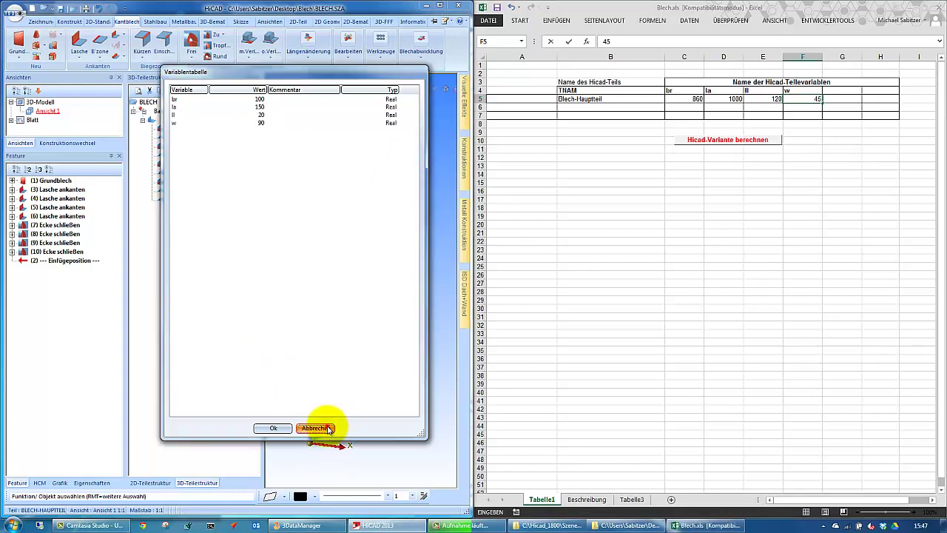
{"action": "left_click", "coordinate": [601, 105]}
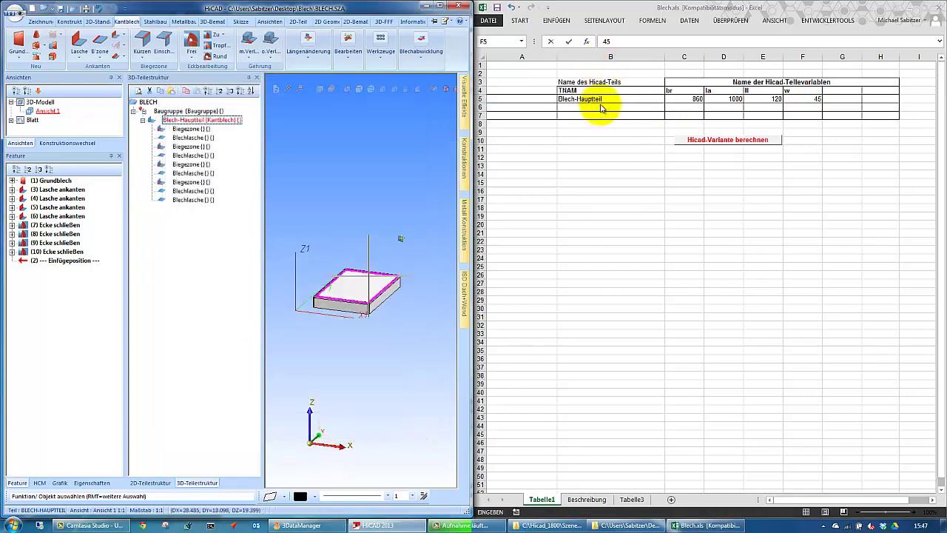
Compute the HiCAD variant from the table, accepting the constraint update, and inspect the flat plate.
{"action": "left_click", "coordinate": [675, 99]}
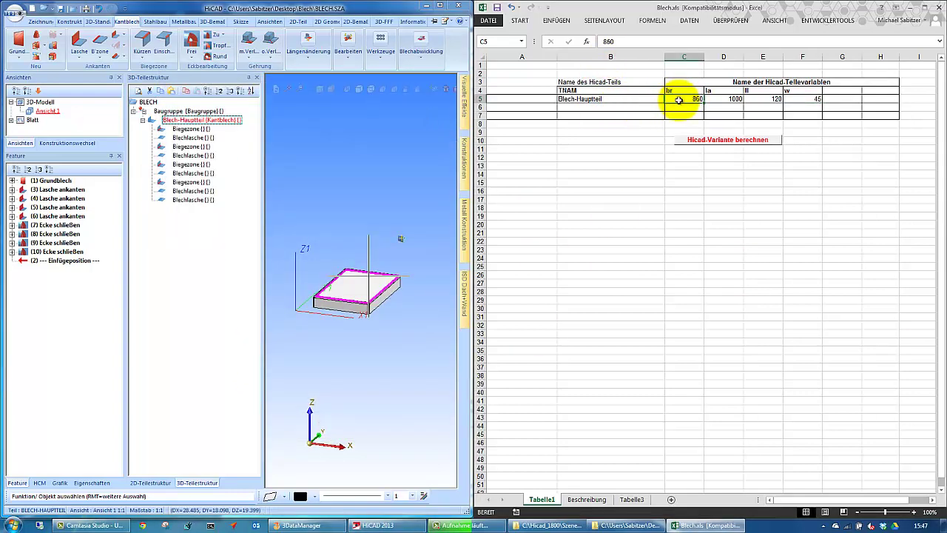
{"action": "left_click", "coordinate": [725, 139]}
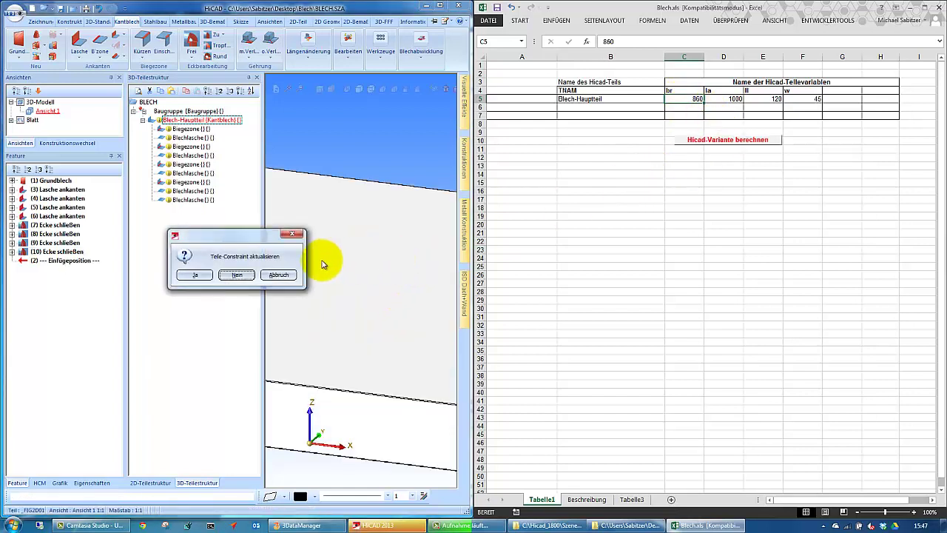
{"action": "left_click", "coordinate": [191, 276]}
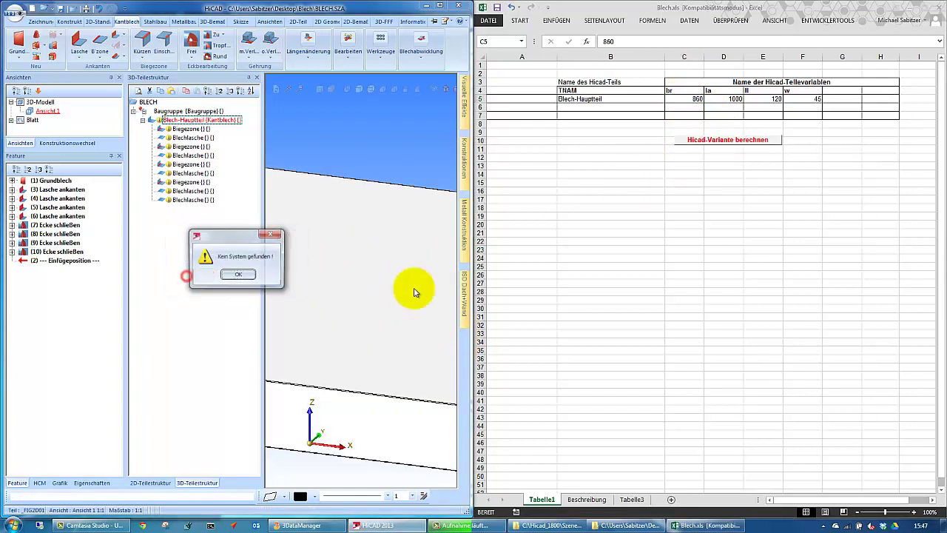
{"action": "left_click", "coordinate": [238, 275]}
{"action": "scroll", "coordinate": [340, 260], "scroll_direction": "down", "scroll_amount": 2}
{"action": "scroll", "coordinate": [348, 259], "scroll_direction": "down", "scroll_amount": 2}
{"action": "scroll", "coordinate": [350, 273], "scroll_direction": "down", "scroll_amount": 2}
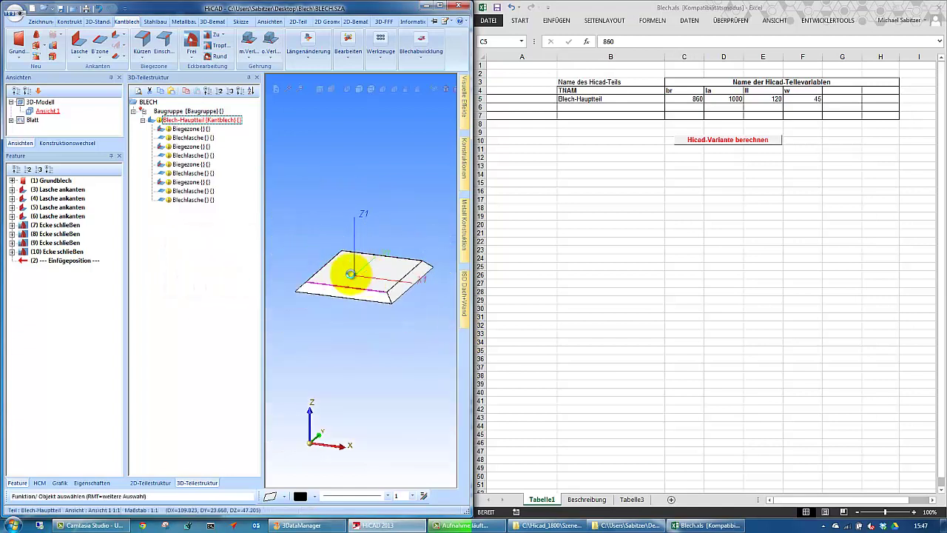
{"action": "scroll", "coordinate": [345, 266], "scroll_direction": "up", "scroll_amount": 2}
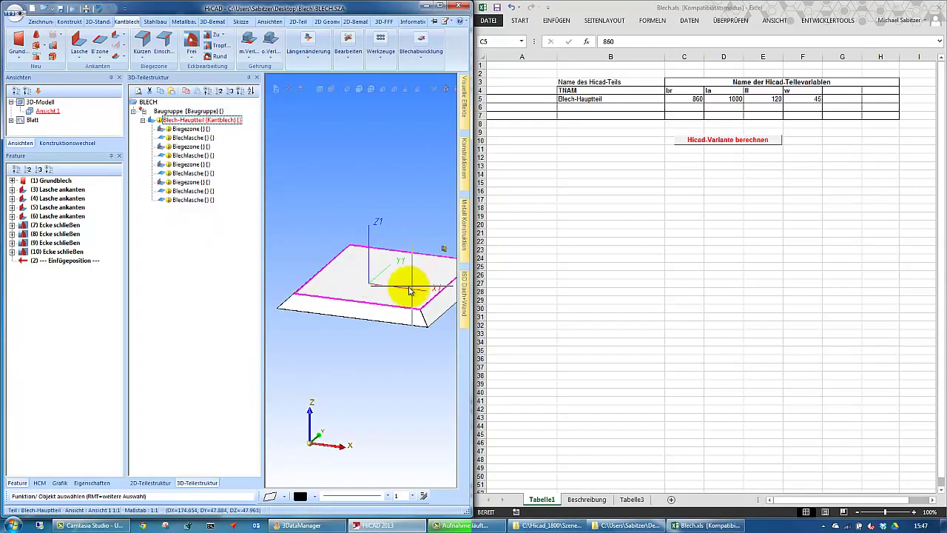
{"action": "middle_click_drag", "start_coordinate": [411, 290], "coordinate": [376, 274]}
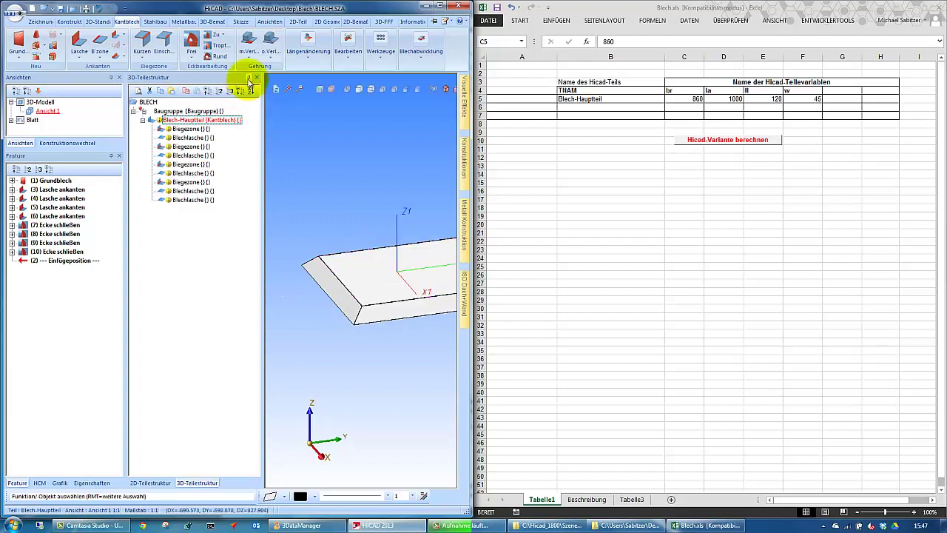
Enter w 90, li 50, br 150 and la 350 in row 5.
{"action": "left_click", "coordinate": [804, 99]}
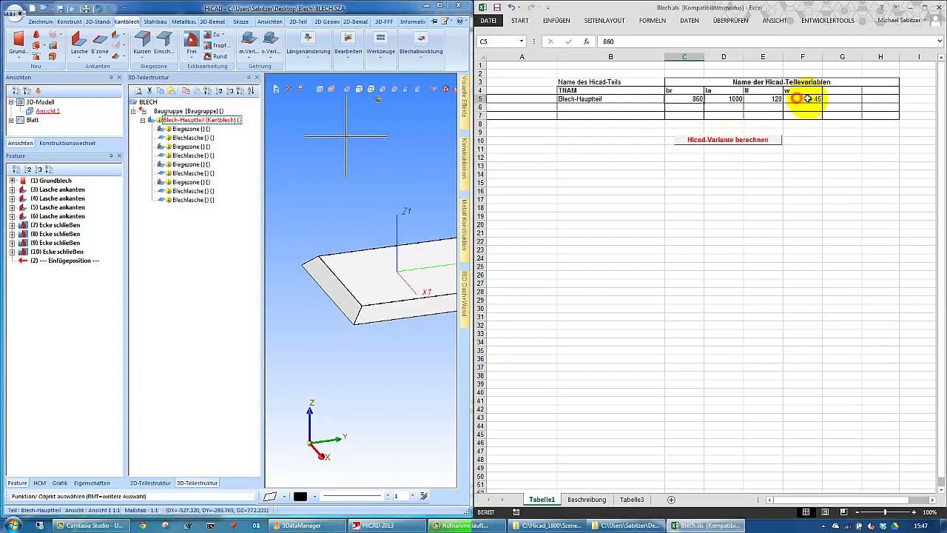
{"action": "type", "text": "90"}
{"action": "left_click", "coordinate": [775, 98]}
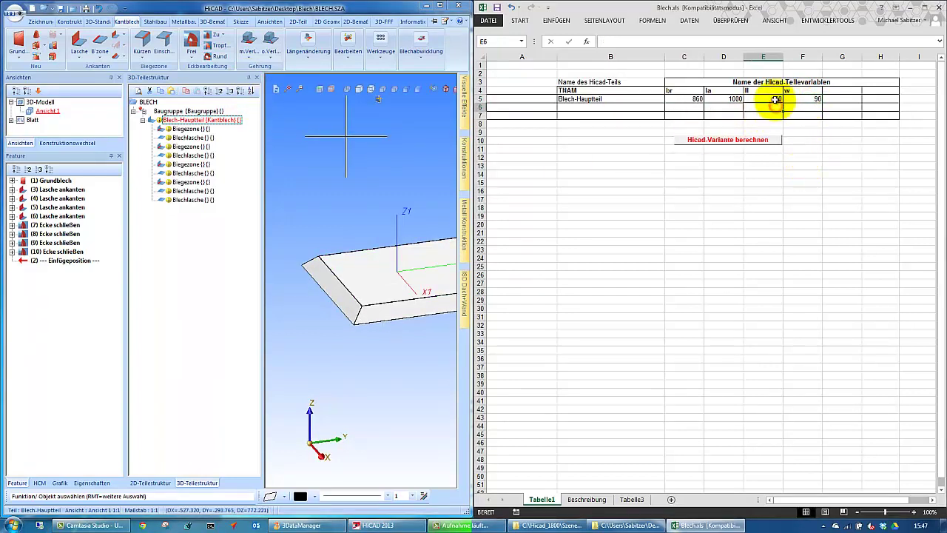
{"action": "type", "text": "50"}
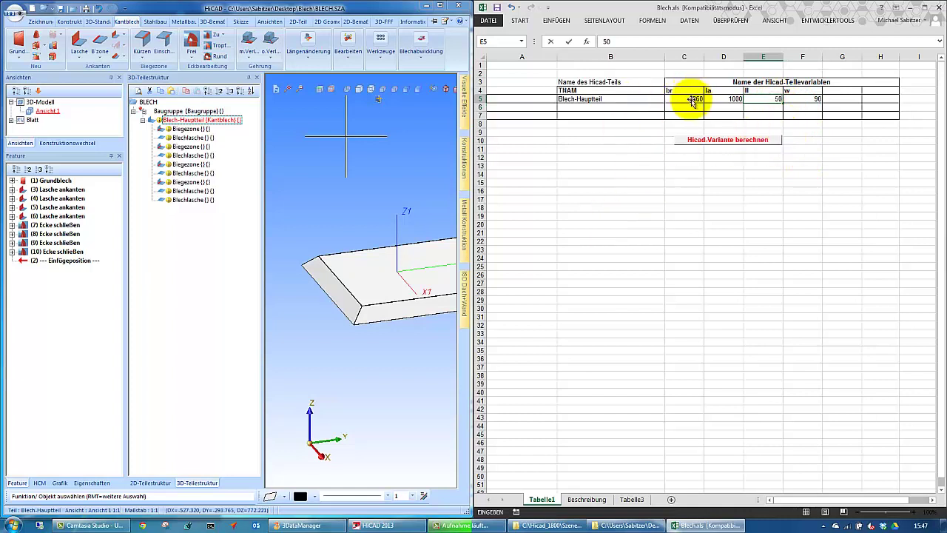
{"action": "left_click", "coordinate": [692, 100]}
{"action": "type", "text": "50"}
{"action": "left_click", "coordinate": [734, 99]}
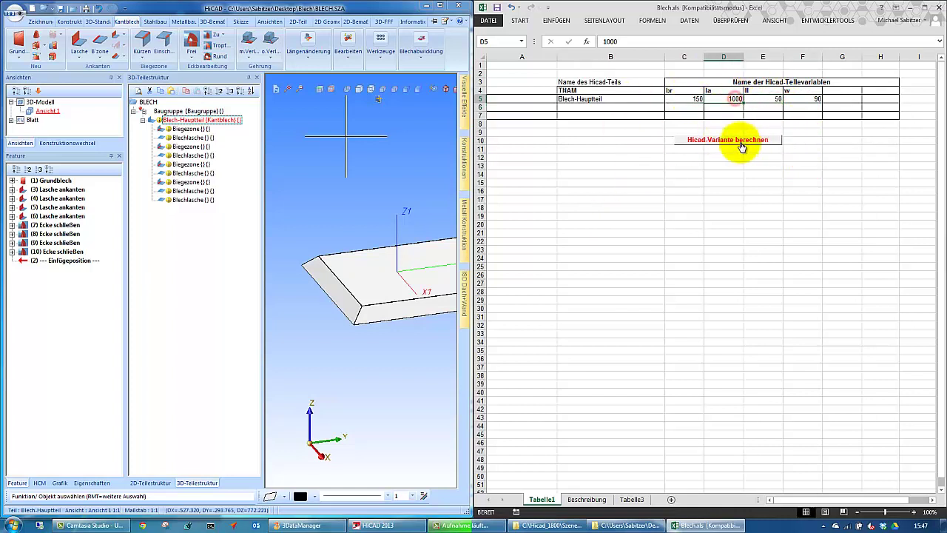
{"action": "type", "text": "350"}
Recompute the HiCAD variant without updating constraints and orbit around the resulting deep box.
{"action": "left_click", "coordinate": [725, 140]}
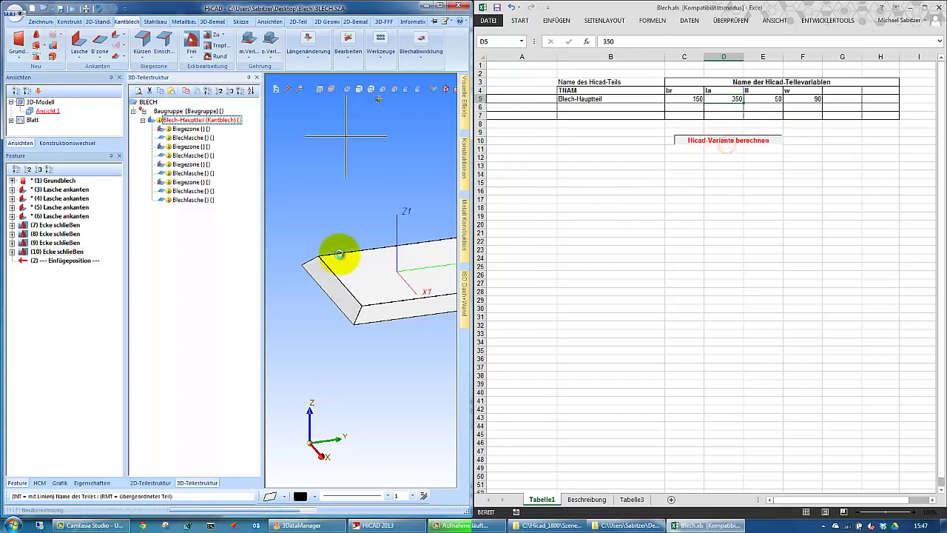
{"action": "left_click", "coordinate": [237, 275]}
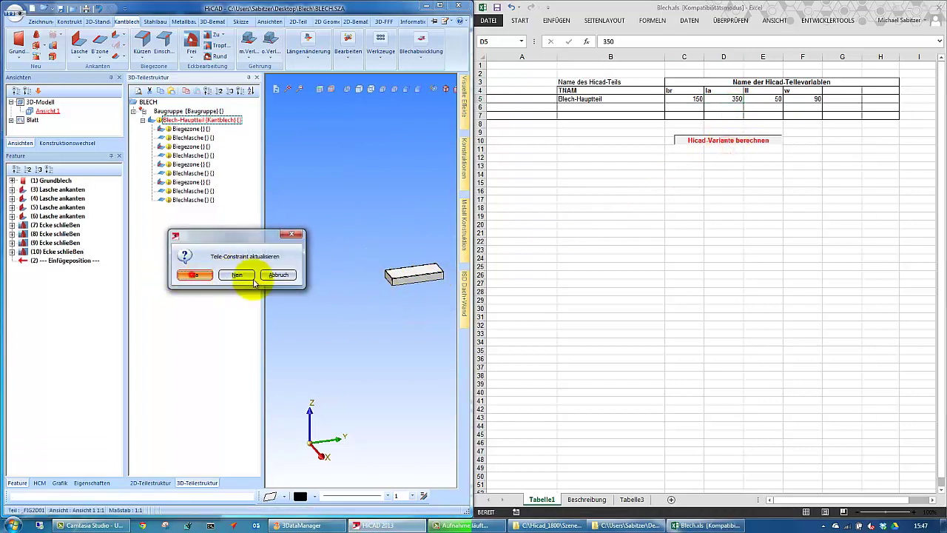
{"action": "left_click", "coordinate": [237, 273]}
{"action": "scroll", "coordinate": [370, 289], "scroll_direction": "up", "scroll_amount": 2}
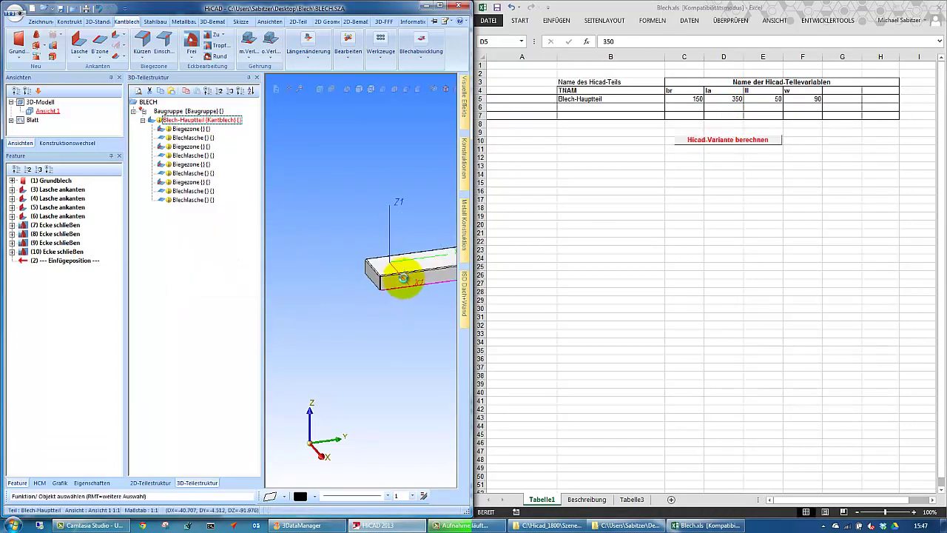
{"action": "scroll", "coordinate": [389, 281], "scroll_direction": "up", "scroll_amount": 2}
{"action": "scroll", "coordinate": [381, 259], "scroll_direction": "up", "scroll_amount": 2}
{"action": "mouse_move", "coordinate": [384, 265]}
{"action": "middle_mouse_down"}
{"action": "mouse_move", "coordinate": [412, 258]}
{"action": "mouse_move", "coordinate": [376, 258]}
{"action": "mouse_move", "coordinate": [391, 258]}
{"action": "middle_mouse_up"}
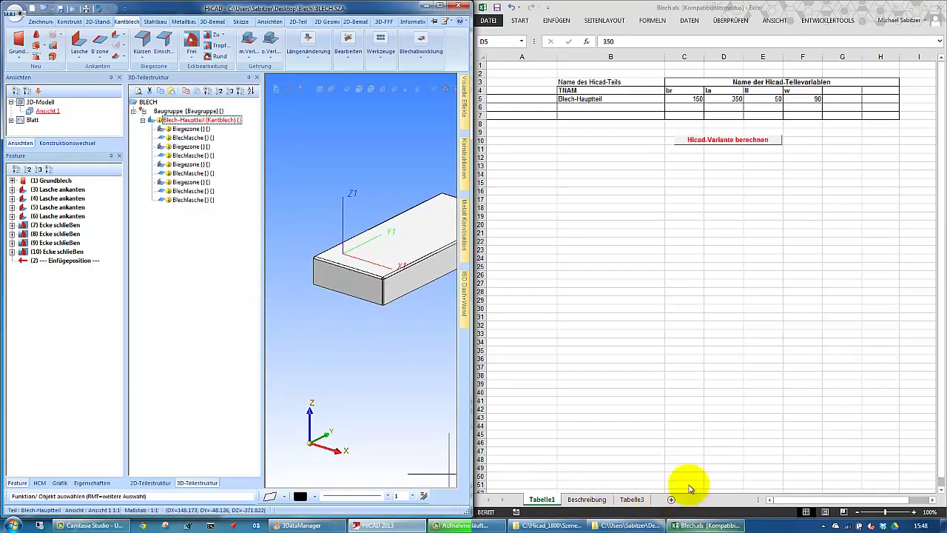
Maximize HiCAD to fill the whole screen and zoom in on the deep box.
{"action": "left_click", "coordinate": [654, 310]}
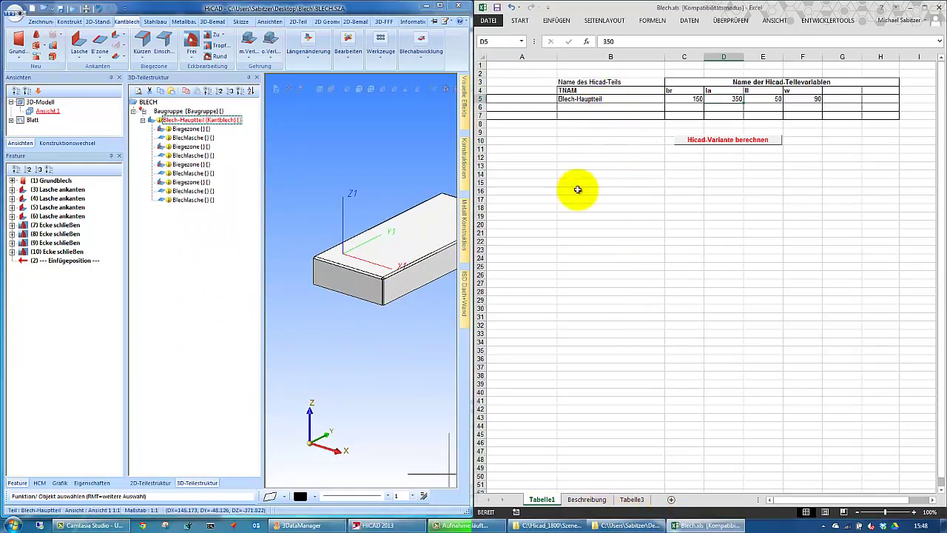
{"action": "left_click", "coordinate": [603, 105]}
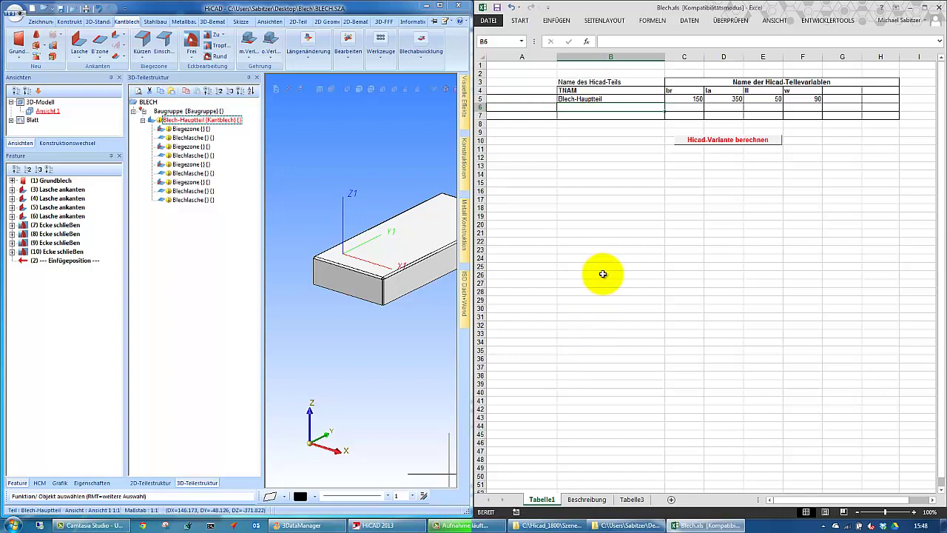
{"action": "double_click", "coordinate": [368, 7]}
{"action": "left_click_drag", "start_coordinate": [628, 70], "coordinate": [656, 3]}
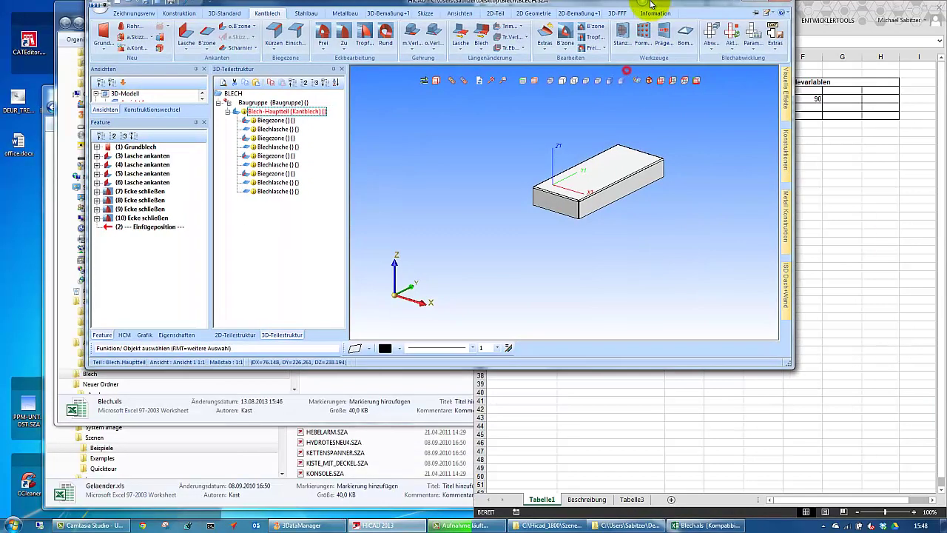
{"action": "scroll", "coordinate": [760, 216], "scroll_direction": "up", "scroll_amount": 2}
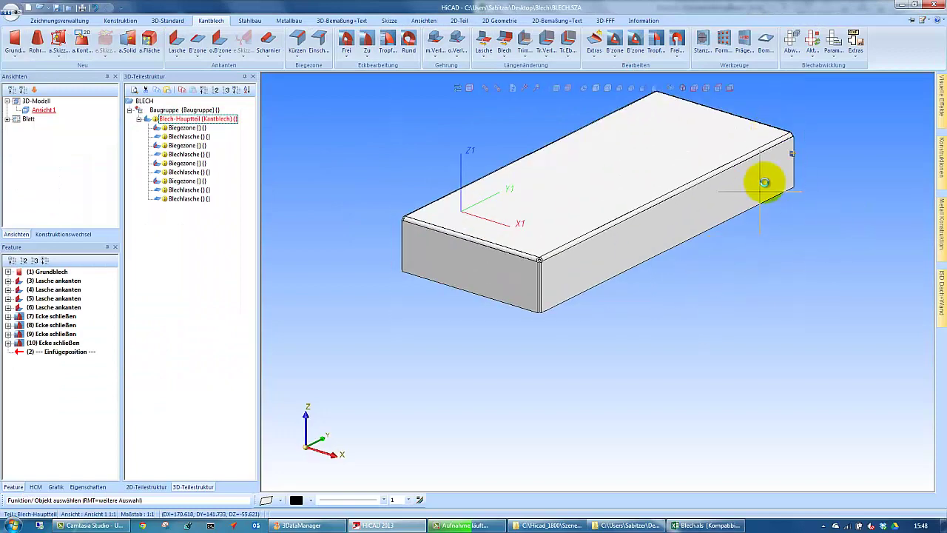